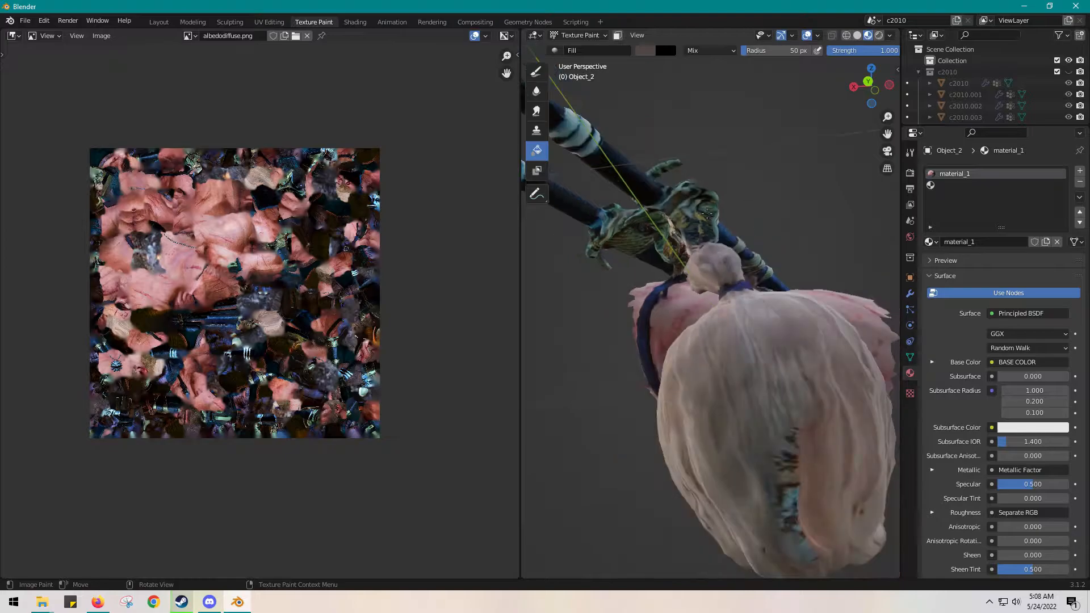
Examine the discoloured patch on top of the bust's head and the hair areas in the albedodiffuse.png texture
middle_click_drag(742, 304, 707, 215)
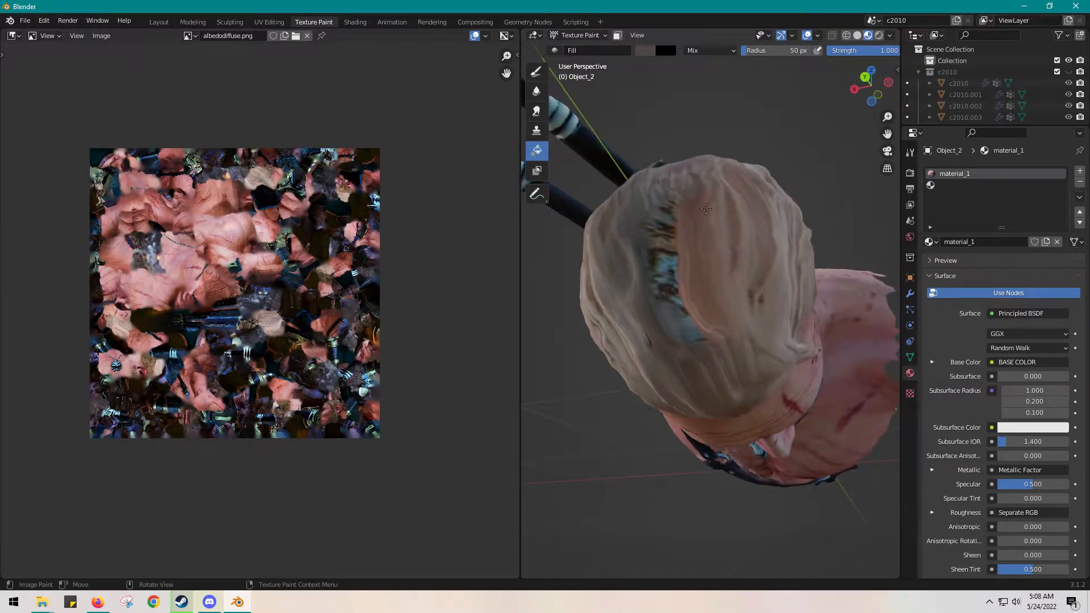
left_click(603, 36)
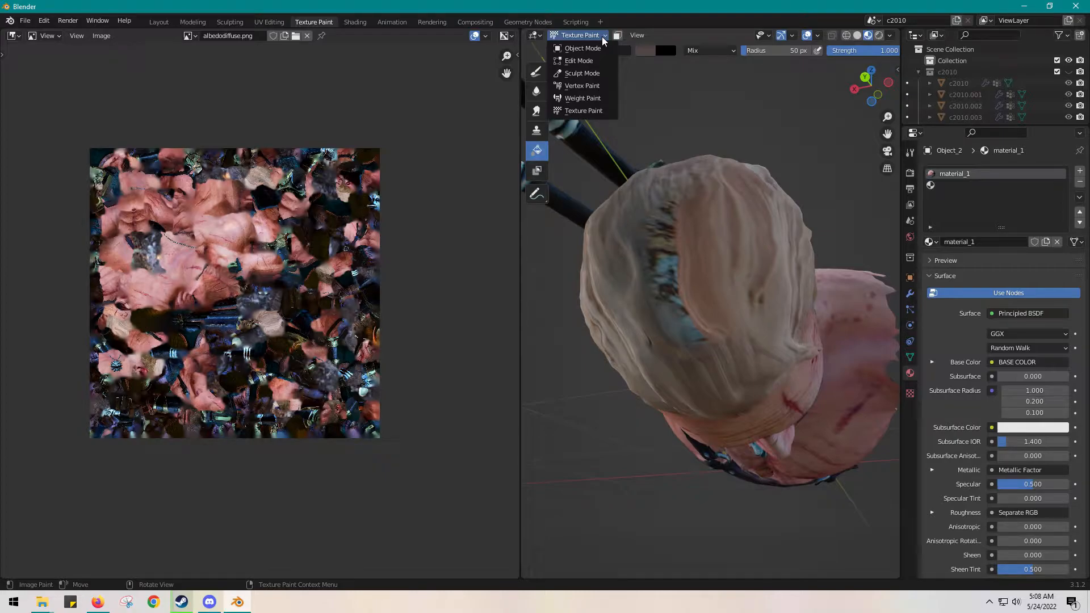
left_click(603, 37)
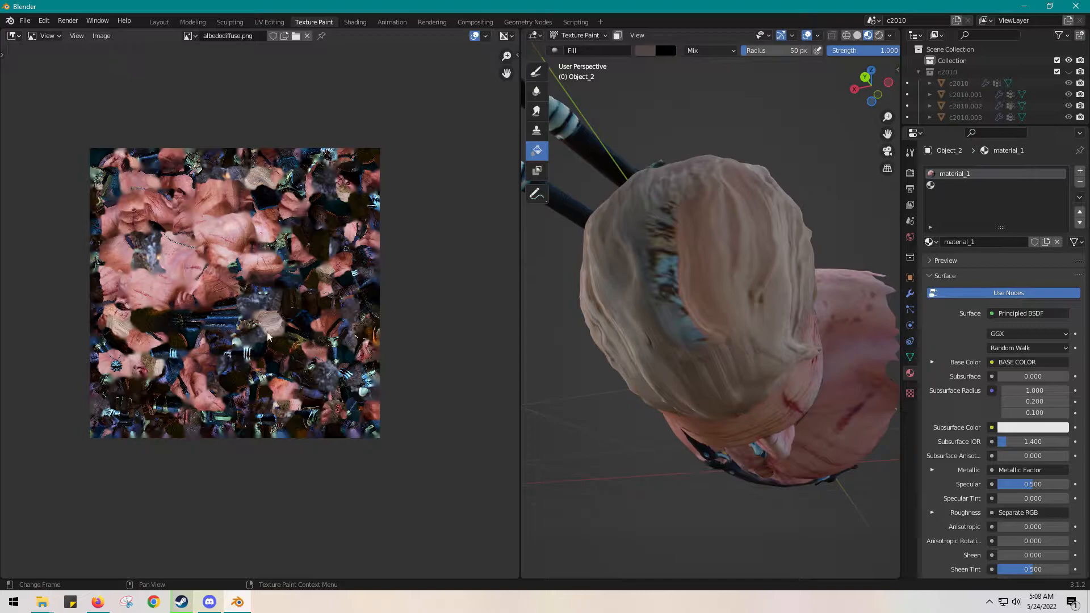
scroll(267, 337, "up", 3)
scroll(261, 336, "up", 1)
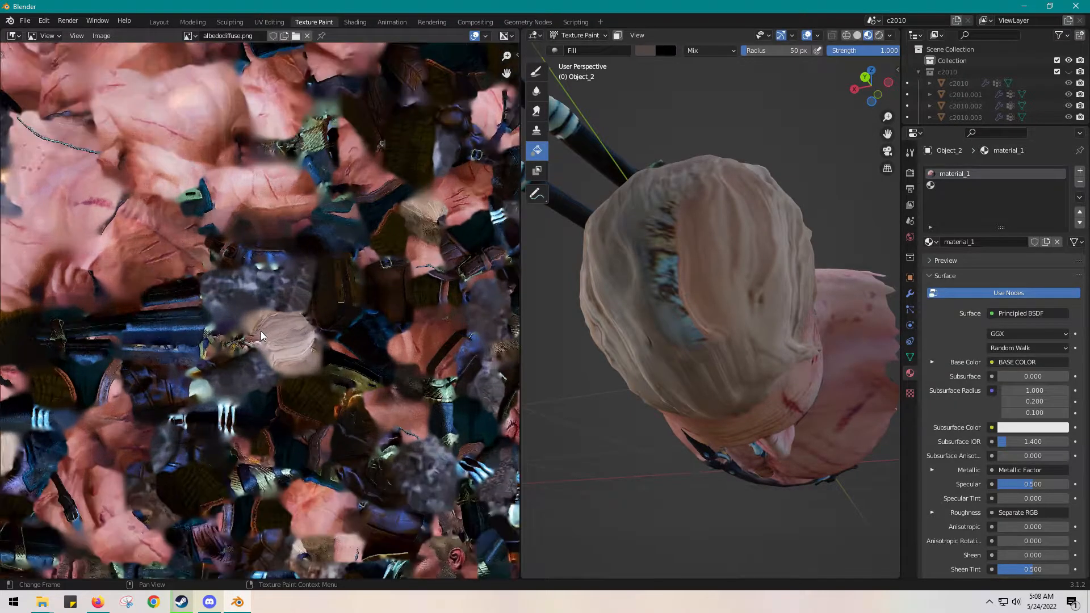
scroll(260, 334, "up", 3)
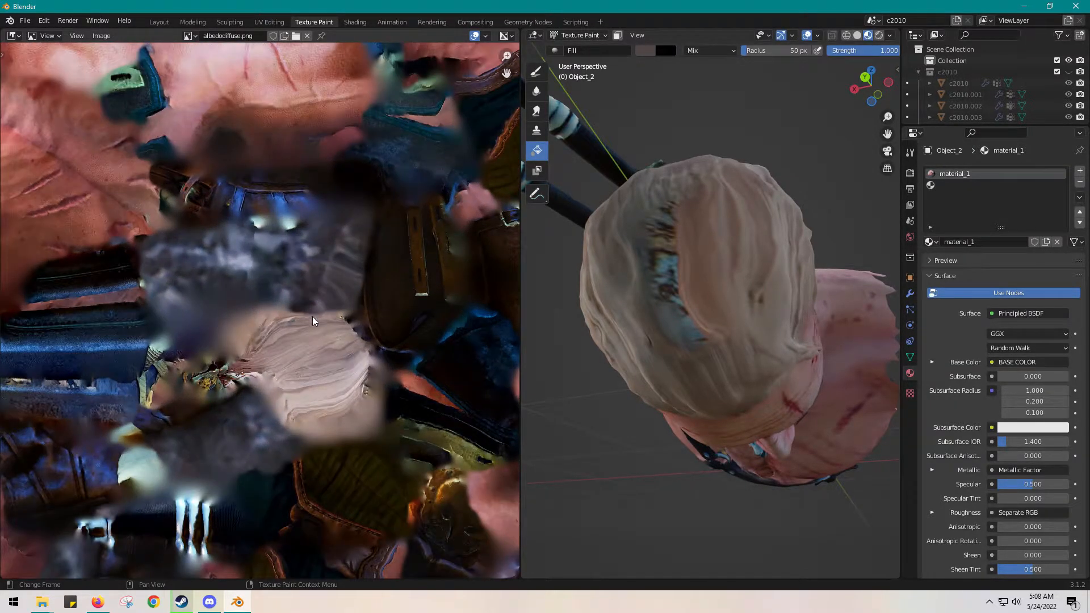
scroll(314, 322, "down", 7)
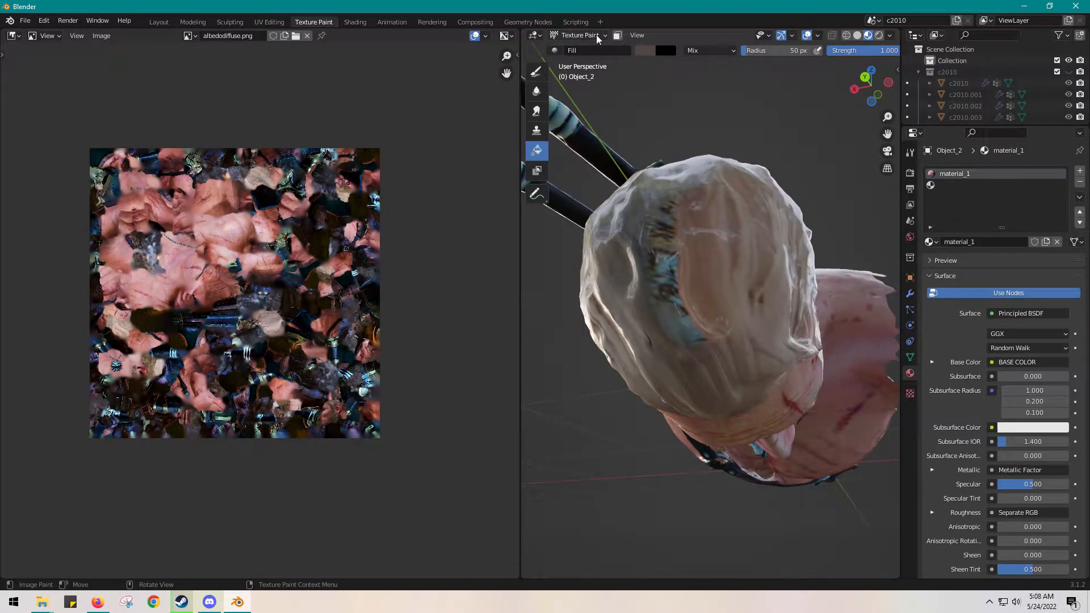
left_click(579, 35)
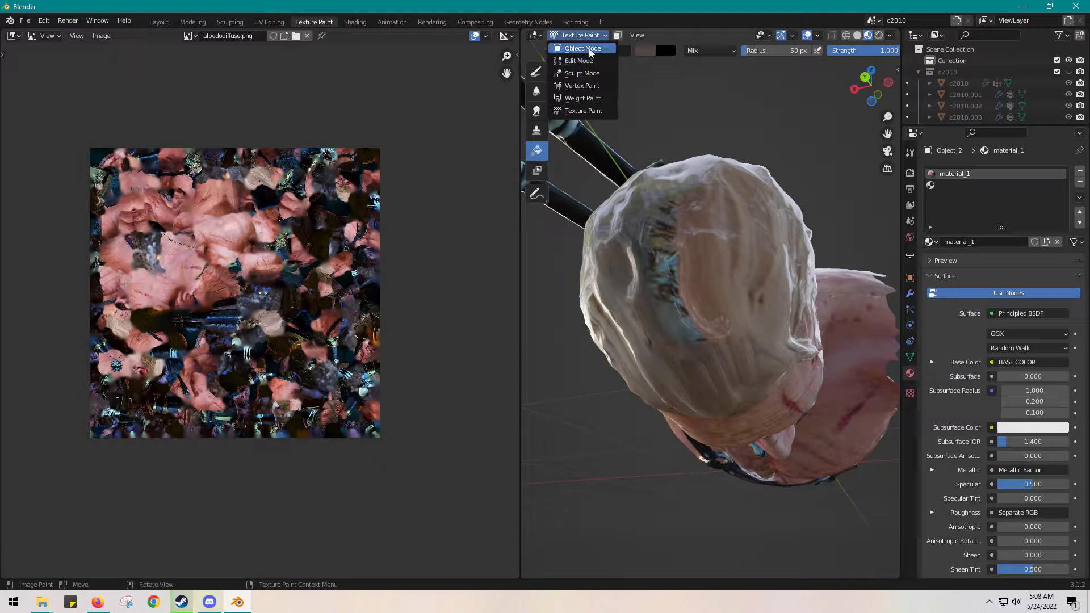
left_click(583, 48)
mouse_move(700, 126)
middle_mouse_down()
mouse_move(697, 151)
mouse_move(701, 104)
mouse_move(707, 114)
middle_mouse_up()
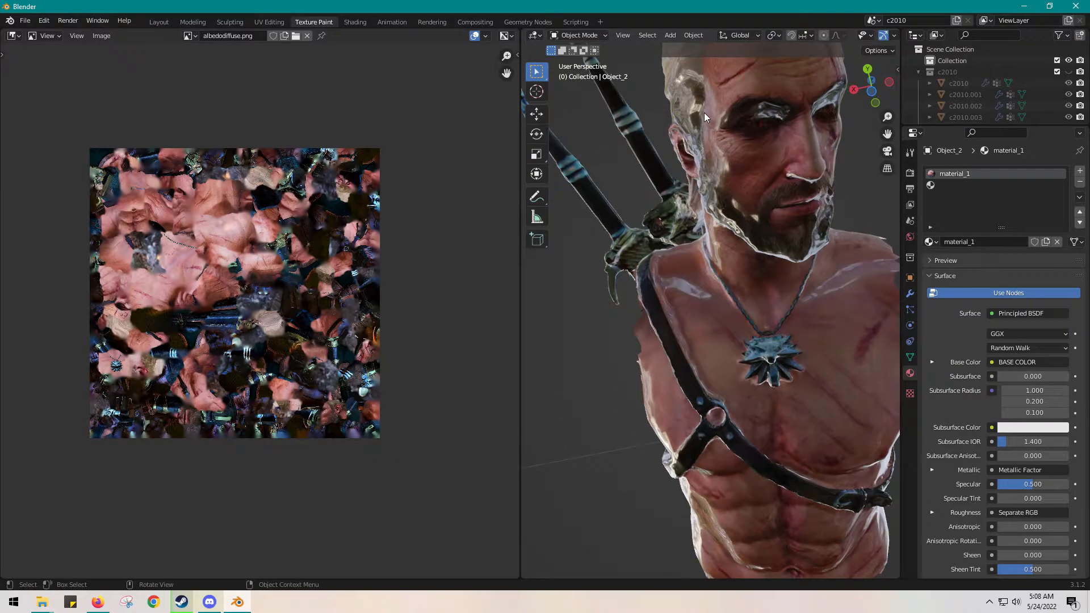
key("ctrl+z")
middle_click_drag(704, 113, 703, 183)
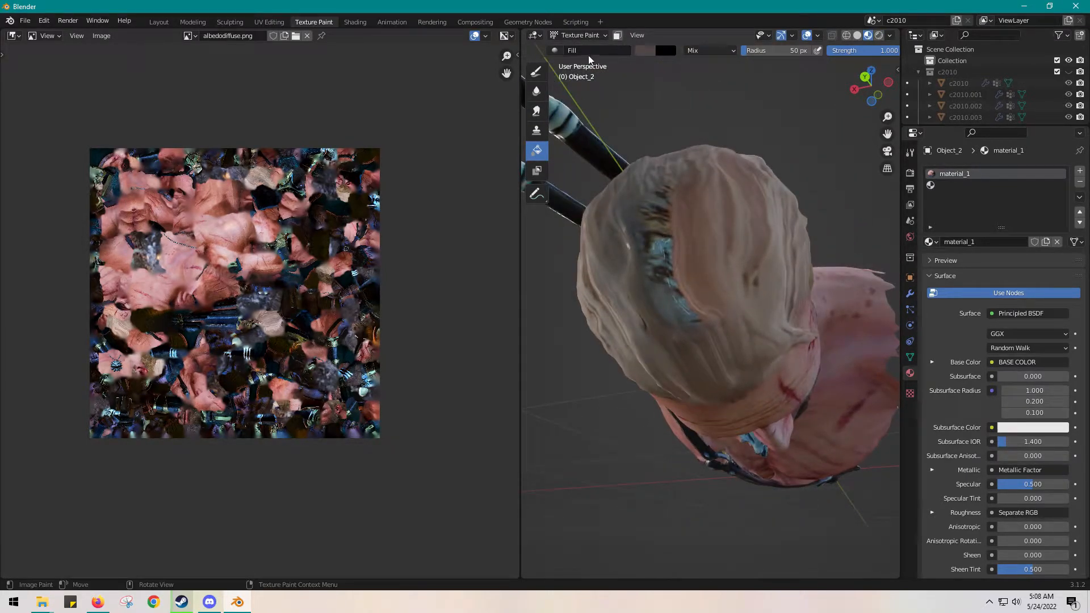
Leave Texture Paint for Object Mode, select the bust, and put it into Edit Mode
left_click(536, 72)
left_click(595, 37)
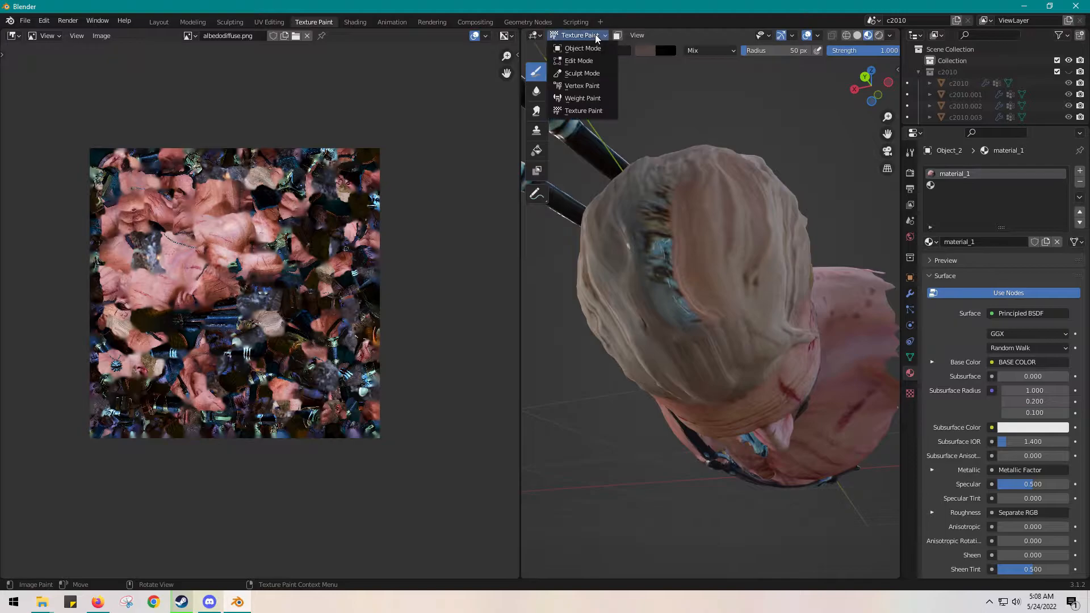
left_click(583, 48)
middle_click_drag(679, 118, 712, 101)
left_click(723, 130)
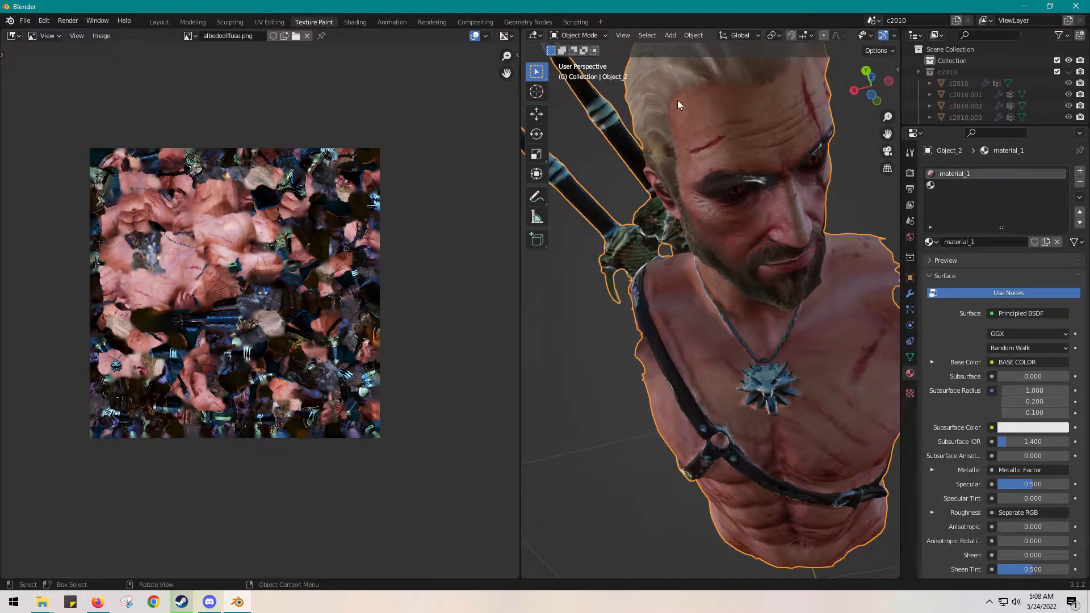
left_click(591, 37)
left_click(587, 62)
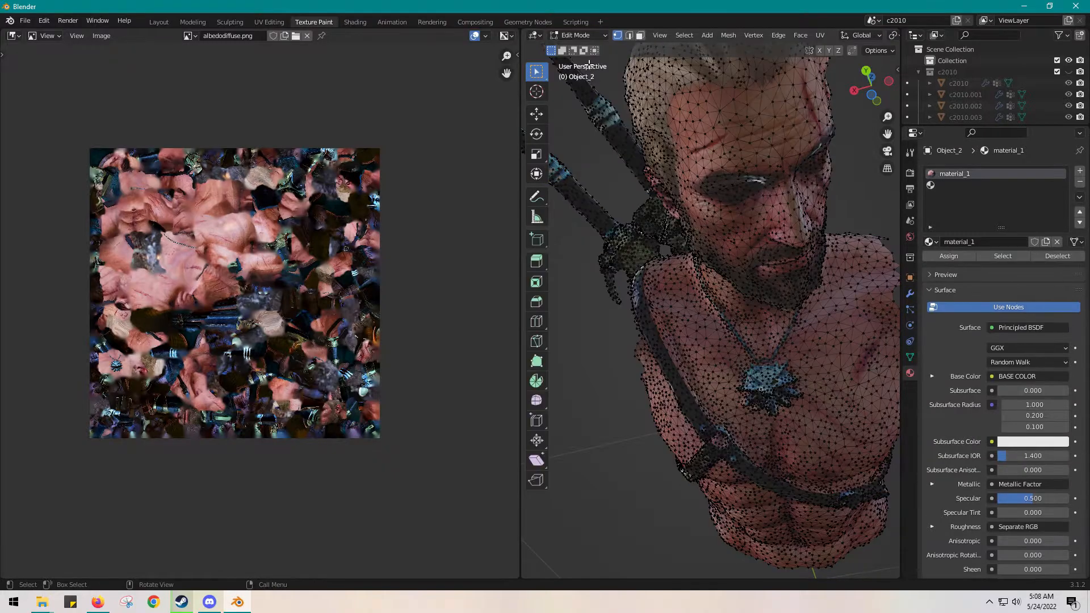
Try circle-selecting the vertices over the blue patch on the head, then clear that selection and select the whole mesh
middle_click_drag(680, 153, 683, 201)
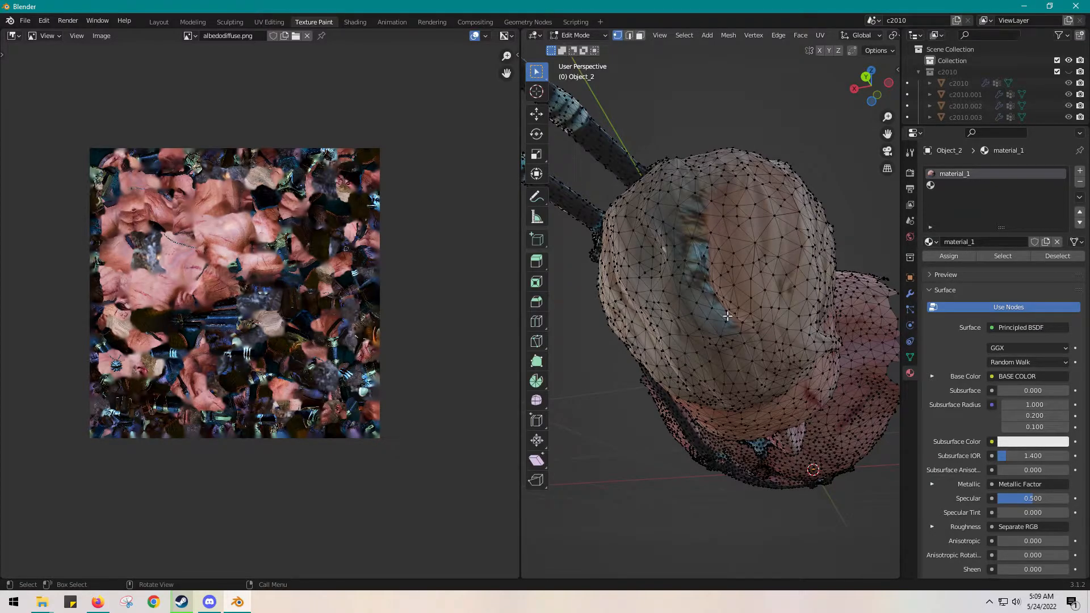
key("c")
mouse_move(725, 323)
left_mouse_down()
mouse_move(693, 257)
mouse_move(698, 199)
mouse_move(682, 227)
mouse_move(690, 281)
mouse_move(696, 220)
mouse_move(729, 314)
left_mouse_up()
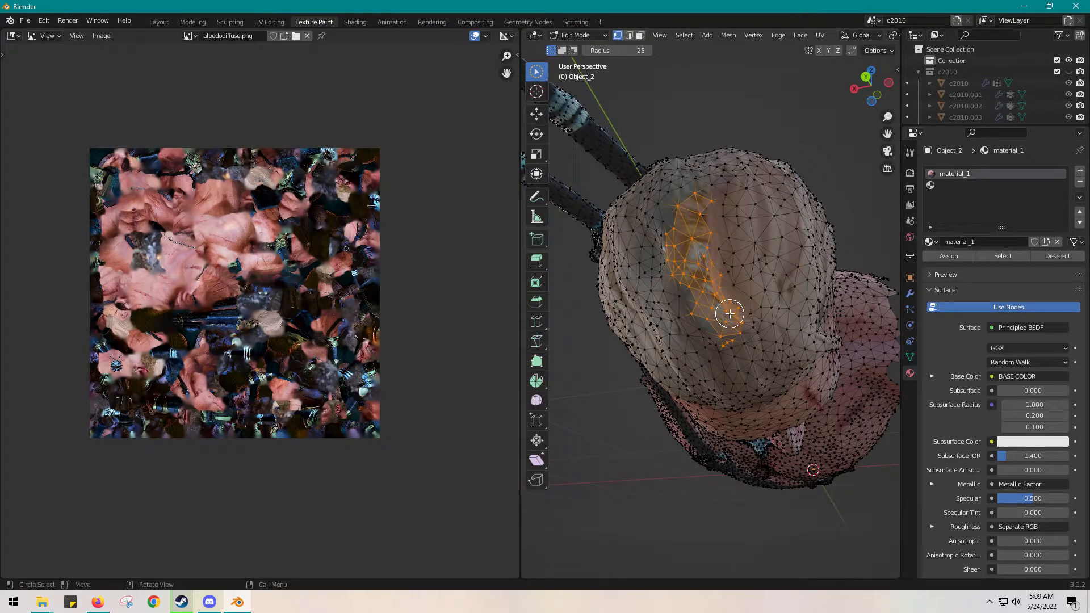
left_click(742, 115)
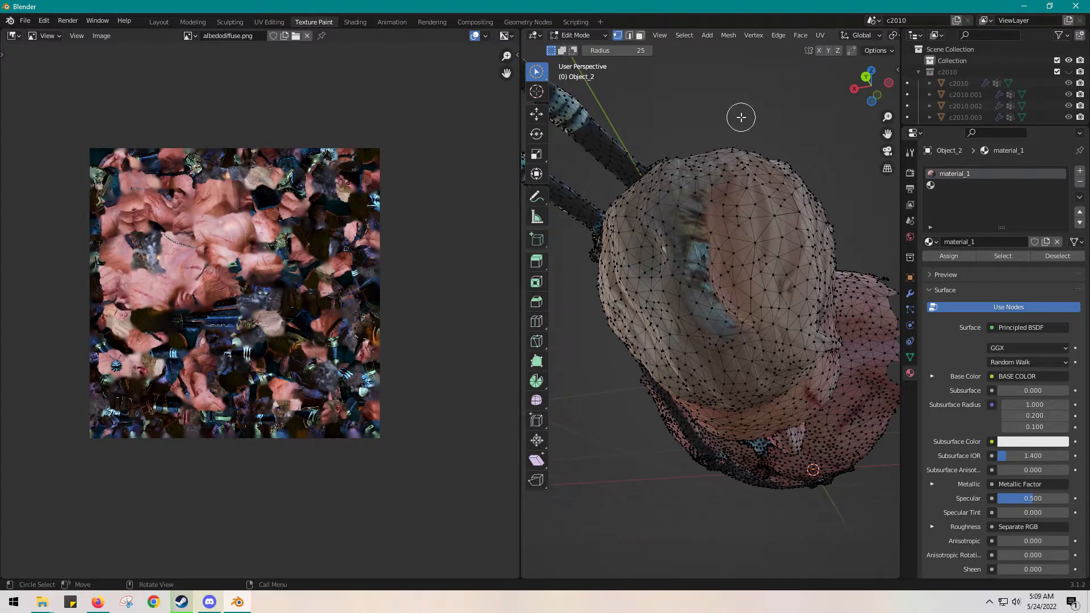
key("a")
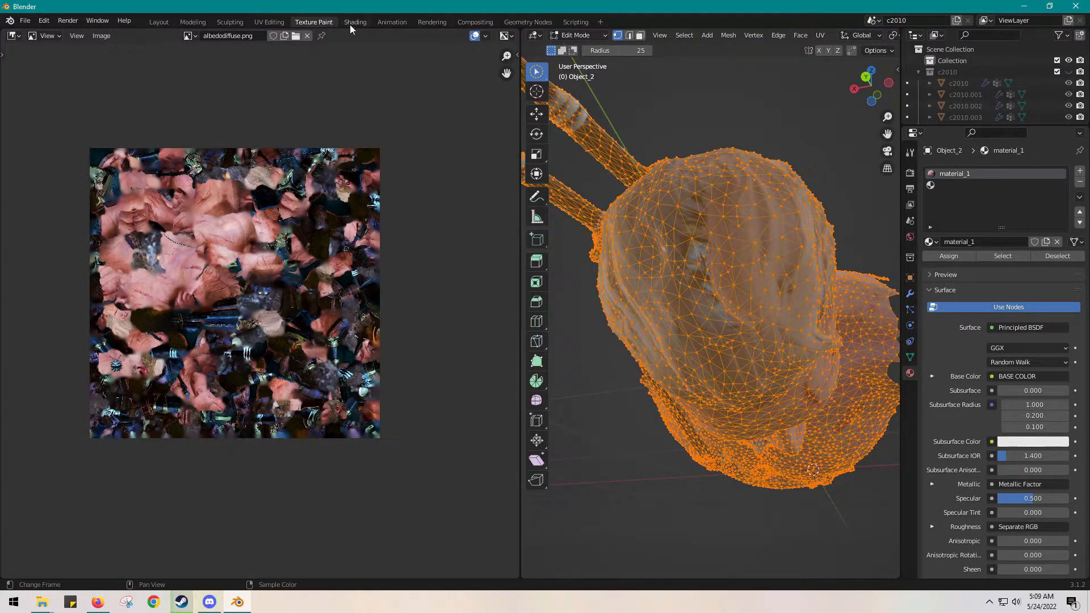
Switch to the UV Editing workspace, deselect the mesh, and display albedodiffuse.png in the UV editor
left_click(270, 22)
scroll(332, 317, "down", 2)
scroll(332, 317, "down", 5)
left_click(628, 277)
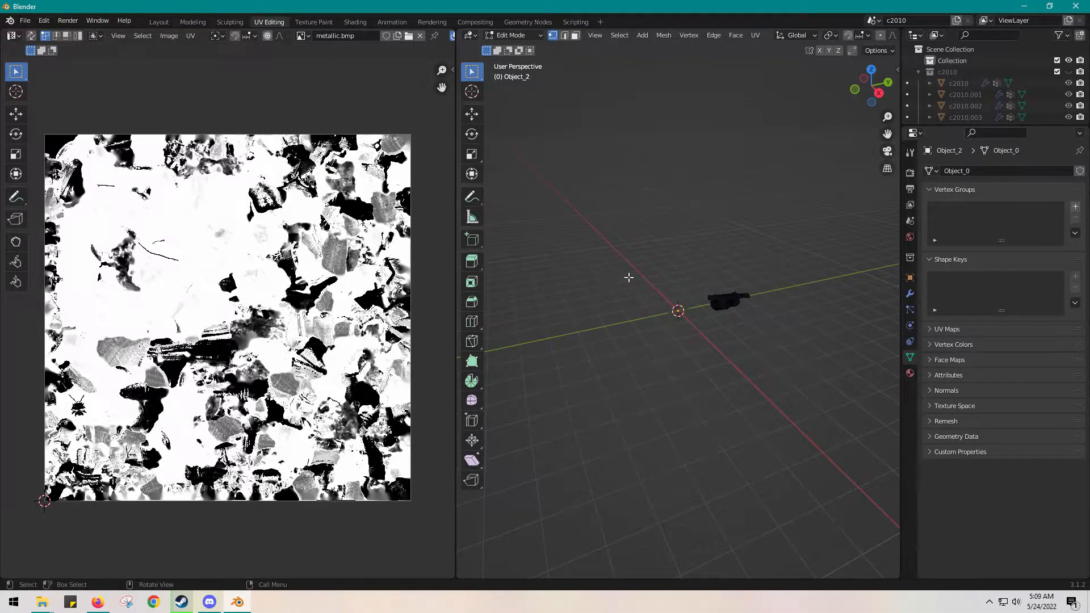
middle_click_drag(725, 336, 591, 208)
scroll(742, 240, "up", 6)
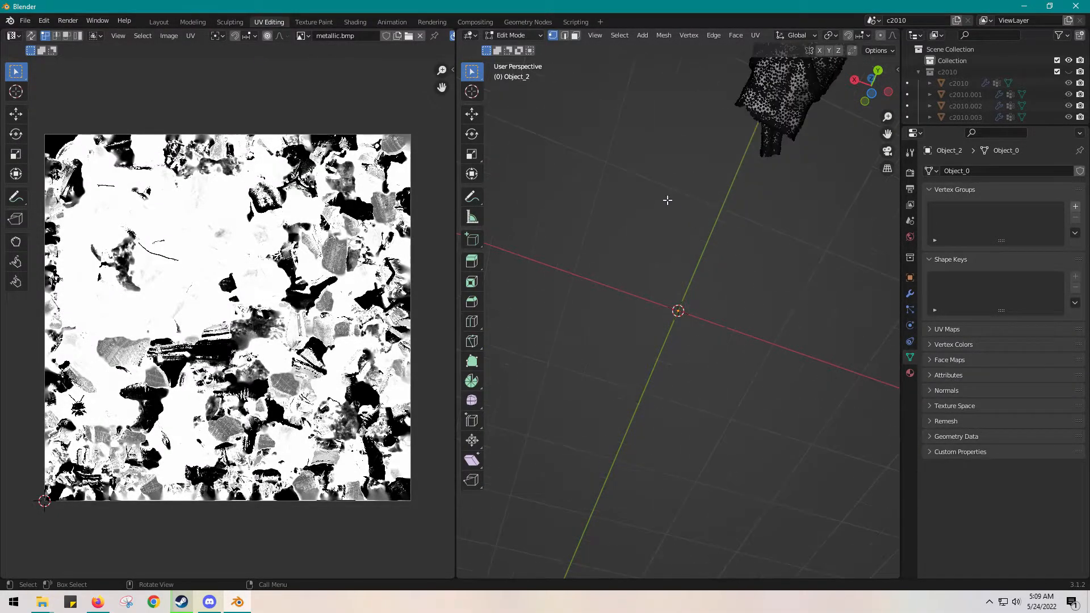
middle_click_drag(620, 216, 543, 385, "shift")
scroll(561, 305, "up", 1)
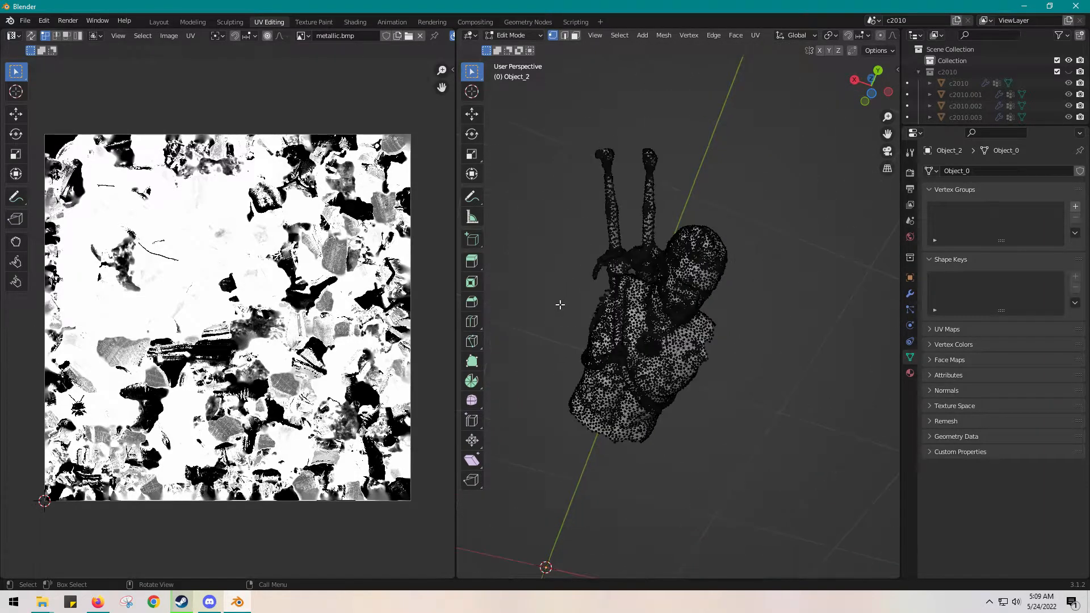
middle_click_drag(561, 288, 500, 227)
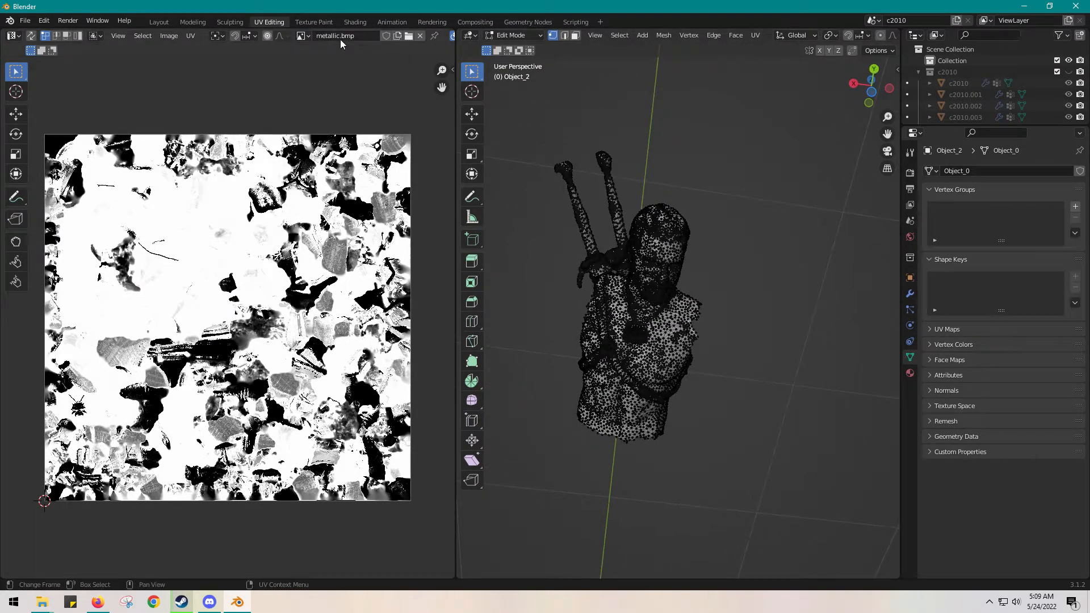
left_click(309, 35)
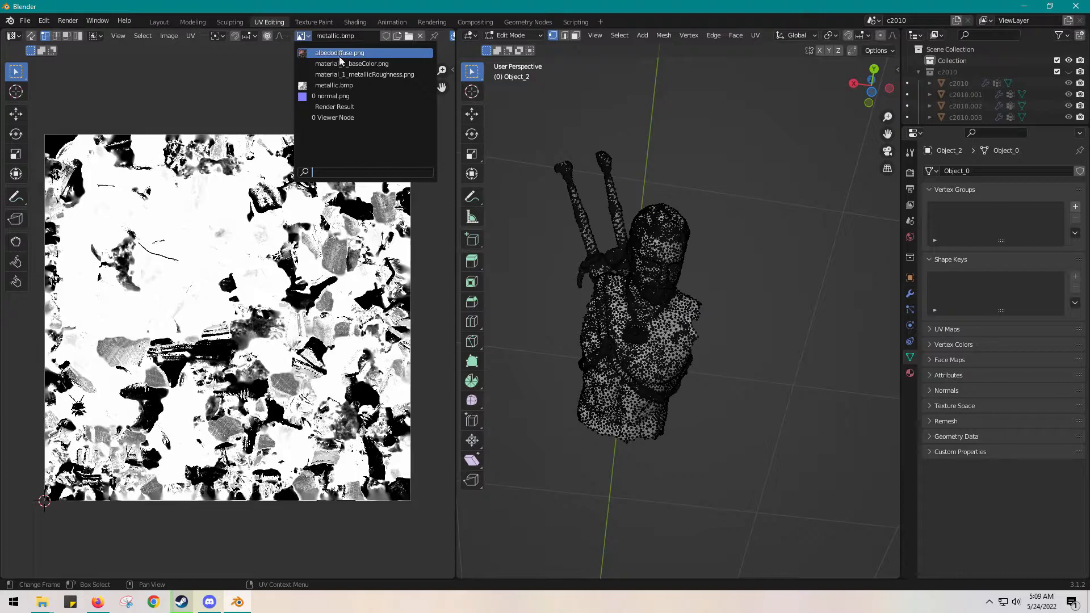
left_click(339, 53)
Switch the 3D view of the bust to Material Preview shading
scroll(717, 241, "up", 4)
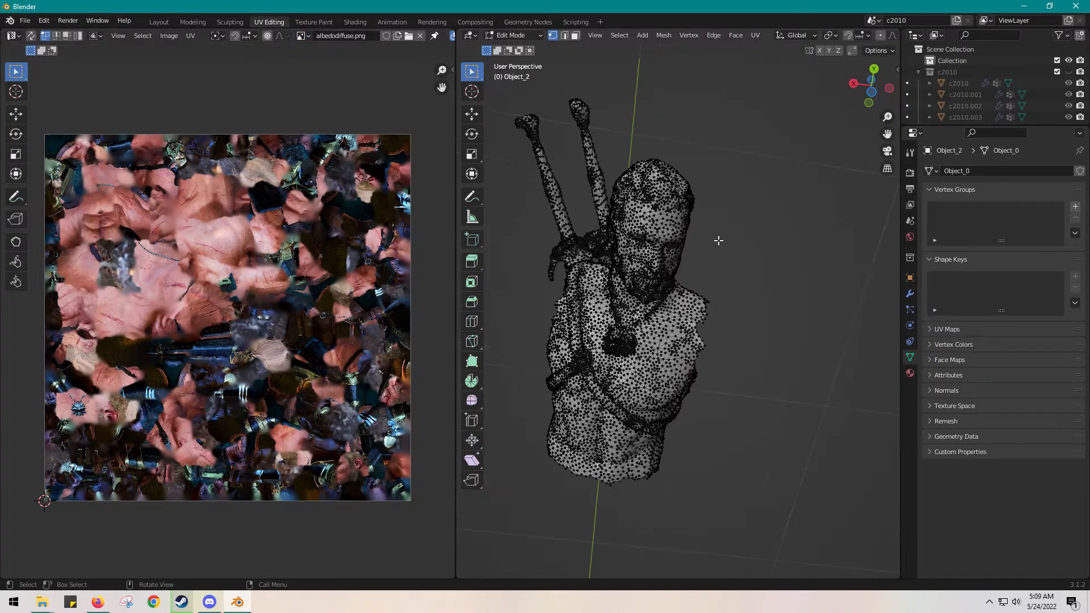
middle_click_drag(688, 179, 688, 204)
scroll(705, 264, "up", 3)
middle_click_drag(652, 277, 658, 281)
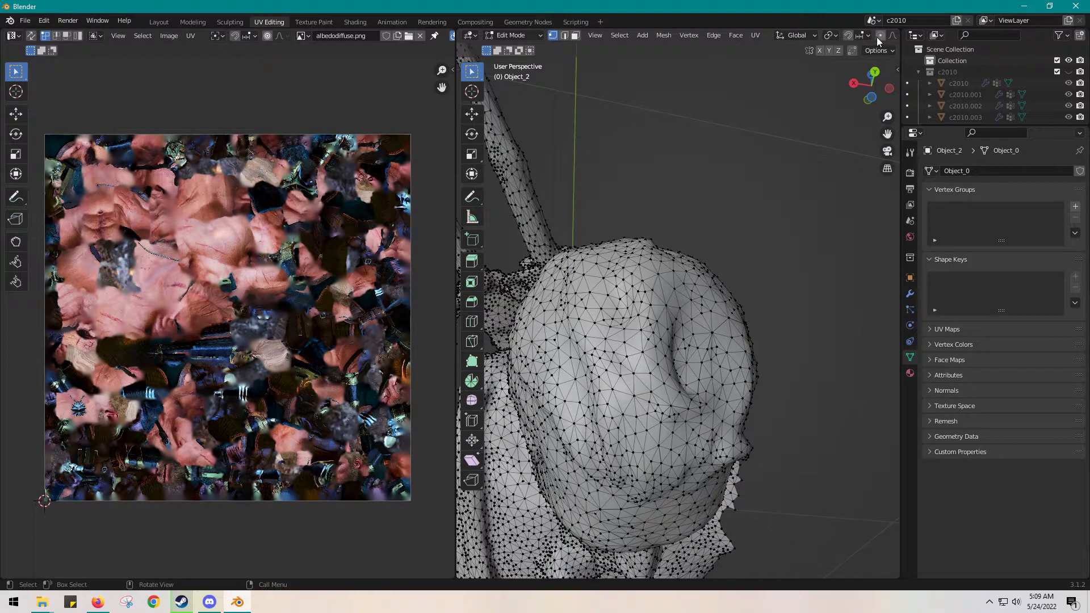
scroll(876, 36, "down", 6)
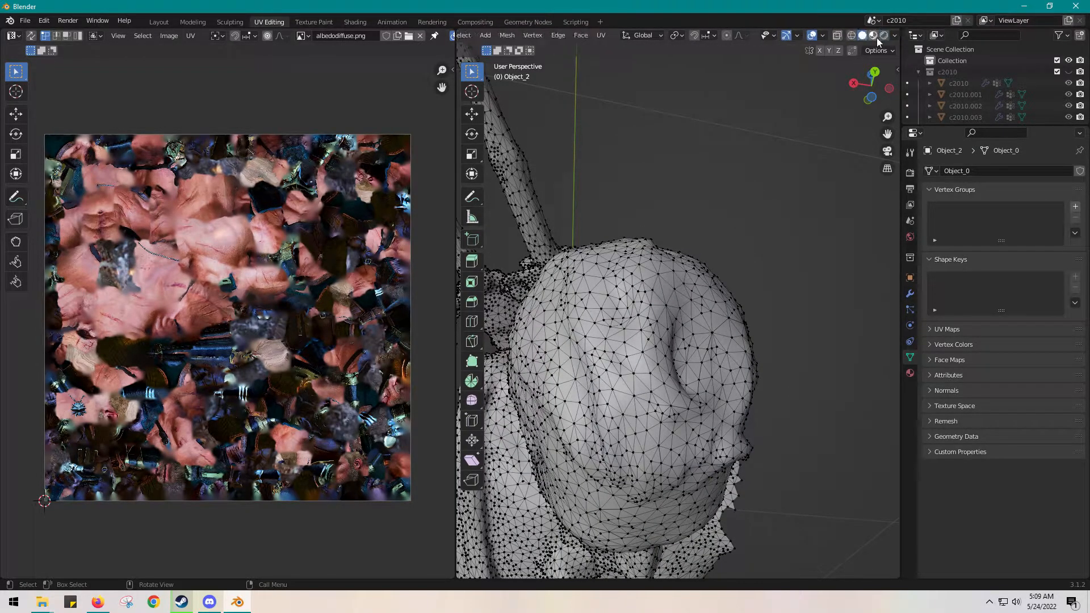
left_click(875, 36)
Circle-select the vertices covering the blue discoloured patch on top of the head
middle_click_drag(710, 341, 673, 373)
scroll(673, 373, "up", 5)
scroll(632, 412, "up", 3)
middle_click_drag(632, 412, 649, 395)
scroll(649, 395, "down", 6)
scroll(691, 378, "up", 6)
scroll(691, 378, "down", 6)
middle_click_drag(692, 378, 681, 380)
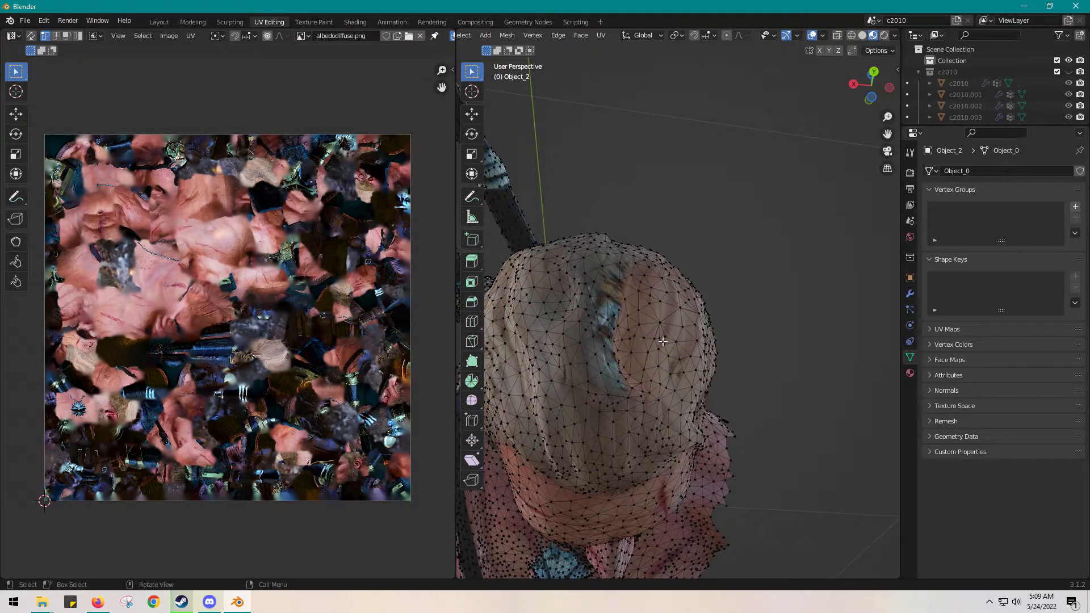
key("w")
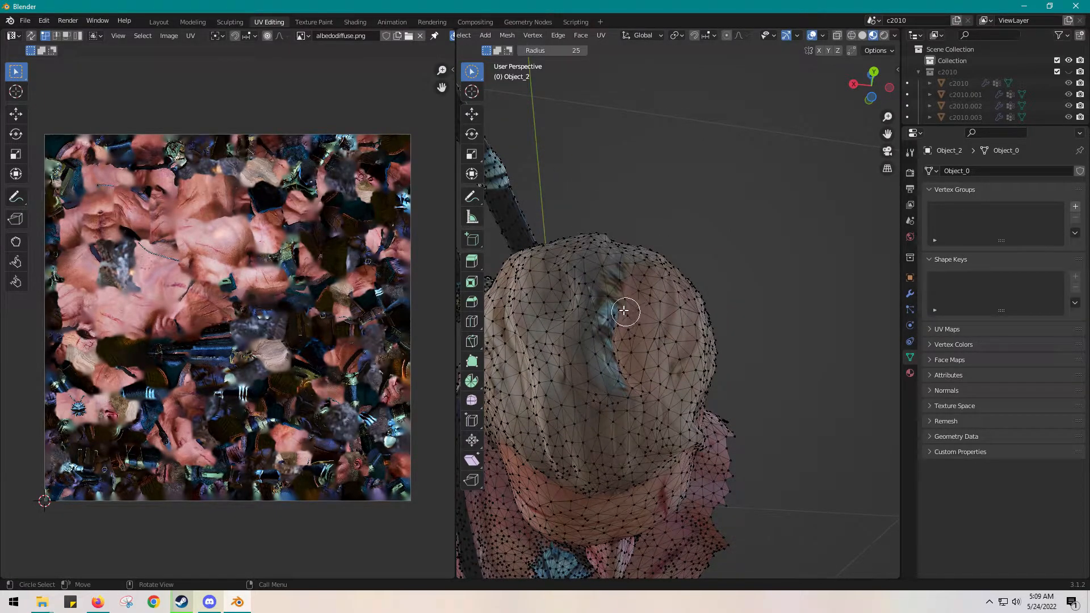
mouse_move(605, 297)
left_mouse_down()
mouse_move(608, 384)
mouse_move(599, 321)
mouse_move(618, 272)
left_mouse_up()
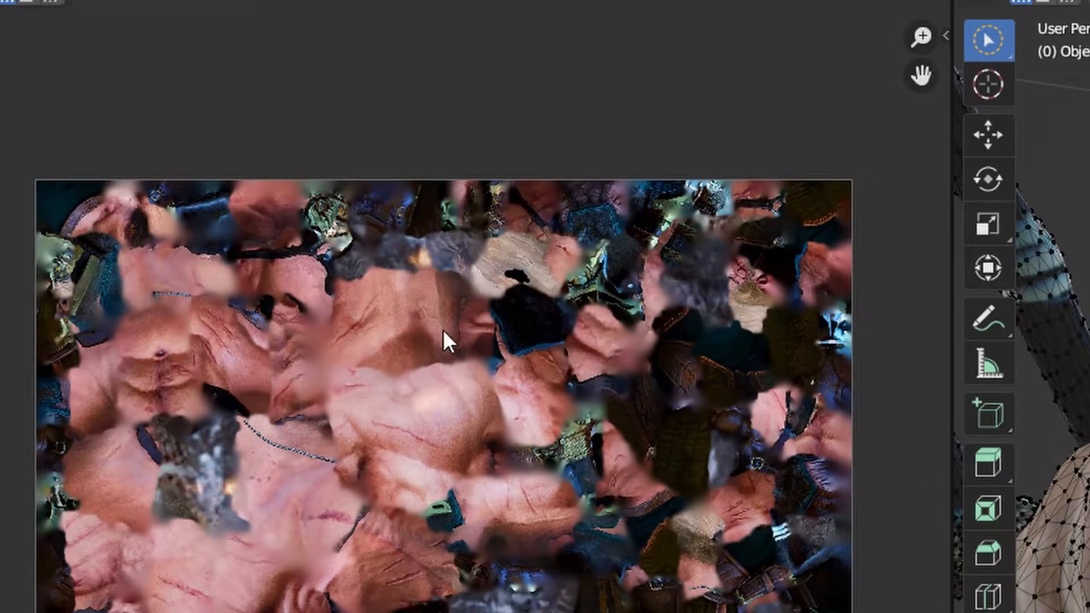
Locate the selected vertices on the hair area of the albedodiffuse.png texture
scroll(570, 284, "up", 4)
middle_click_drag(593, 300, 479, 612)
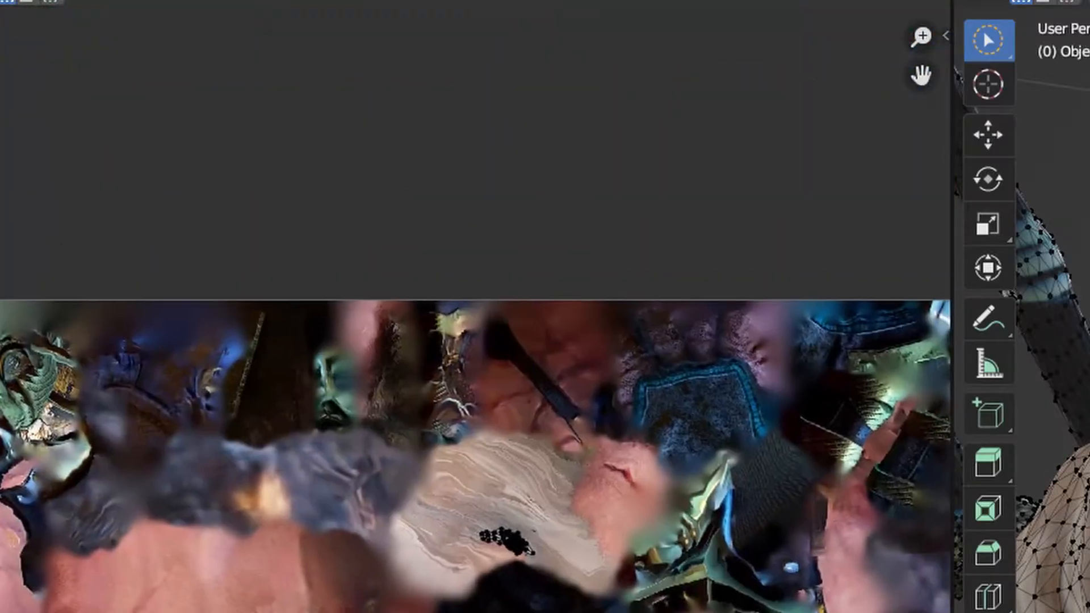
scroll(479, 554, "up", 7)
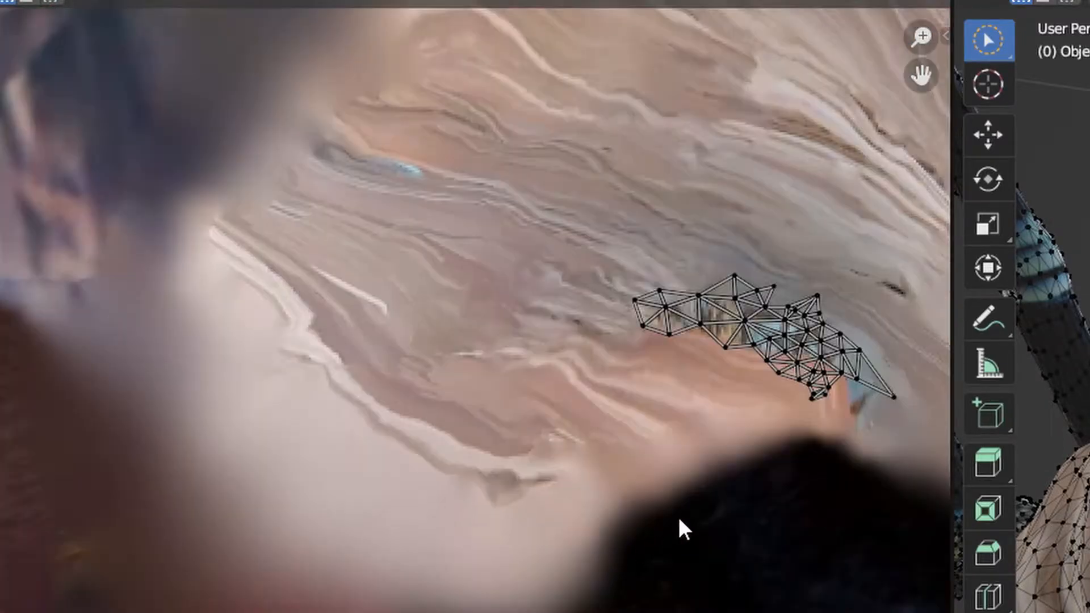
middle_click_drag(703, 486, 418, 612)
middle_click_drag(488, 612, 287, 374)
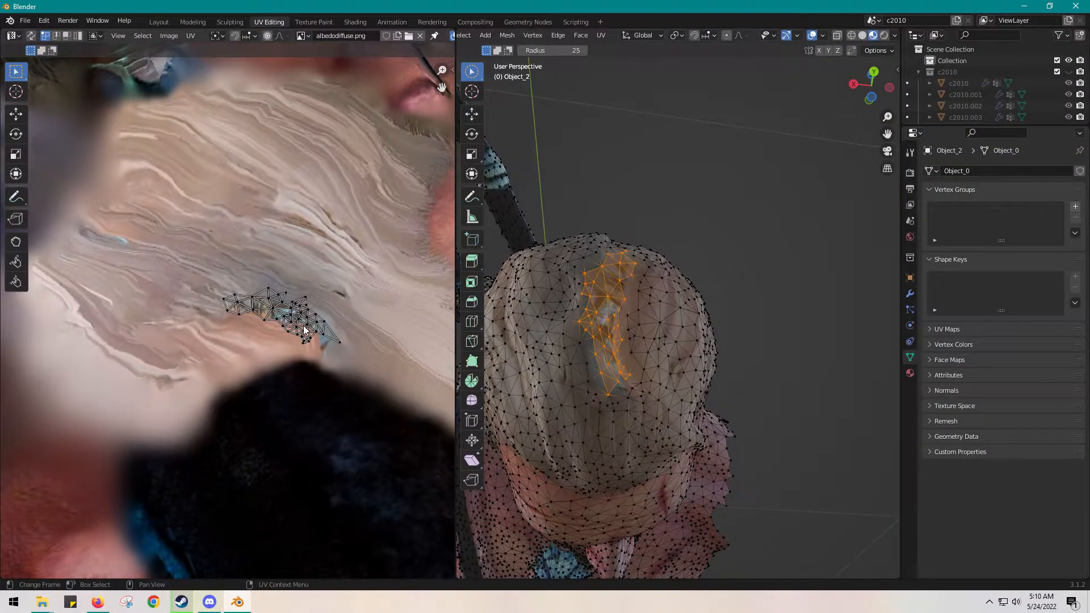
scroll(304, 327, "up", 2)
middle_click_drag(310, 341, 286, 344)
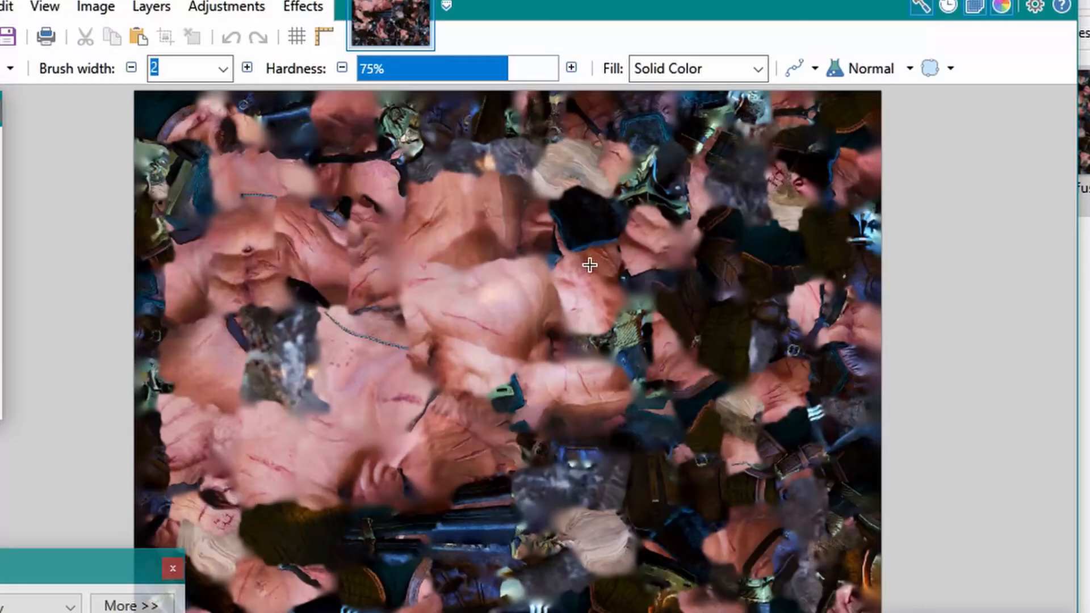
In paint.net, find the matching blue and brown patch within the hair area of the diffuse texture
scroll(639, 387, "up", 5, "ctrl")
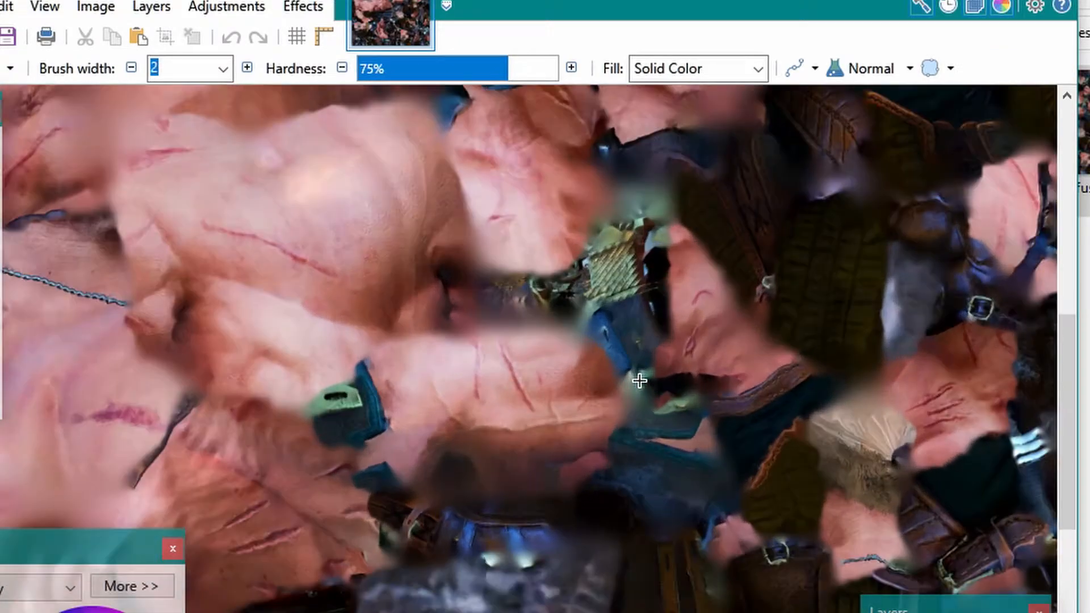
scroll(616, 321, "down", 5, "ctrl")
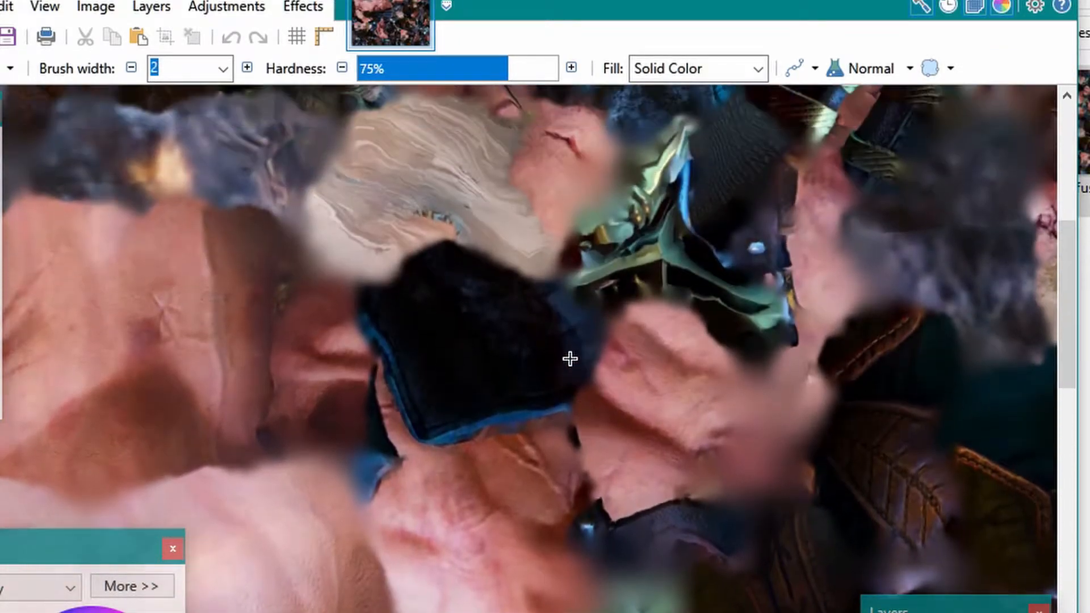
scroll(636, 431, "up", 5)
scroll(659, 499, "down", 4)
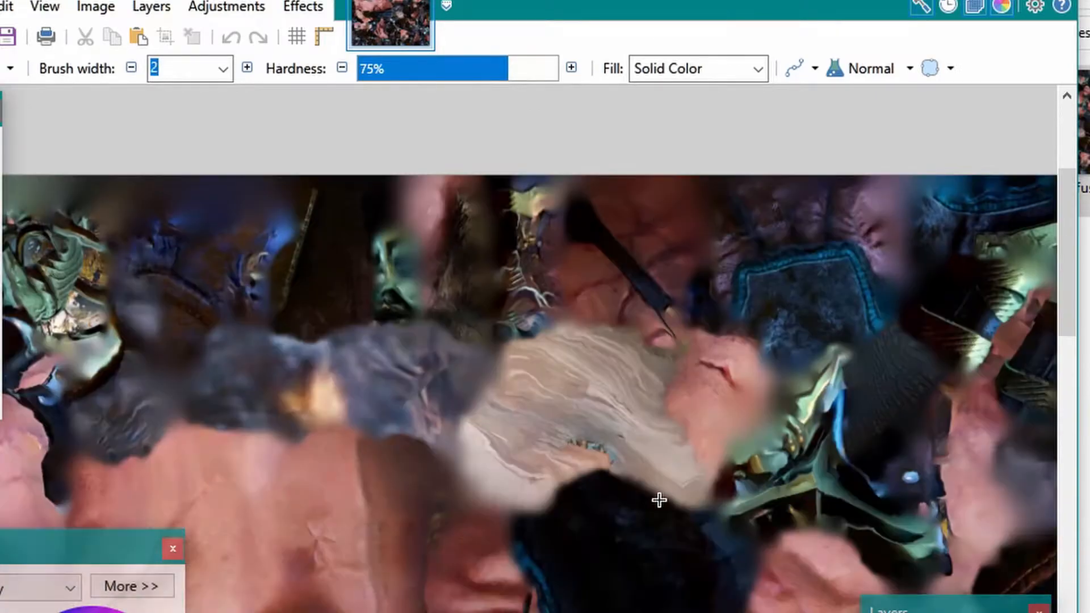
scroll(624, 465, "up", 2, "ctrl")
scroll(623, 465, "up", 2, "ctrl")
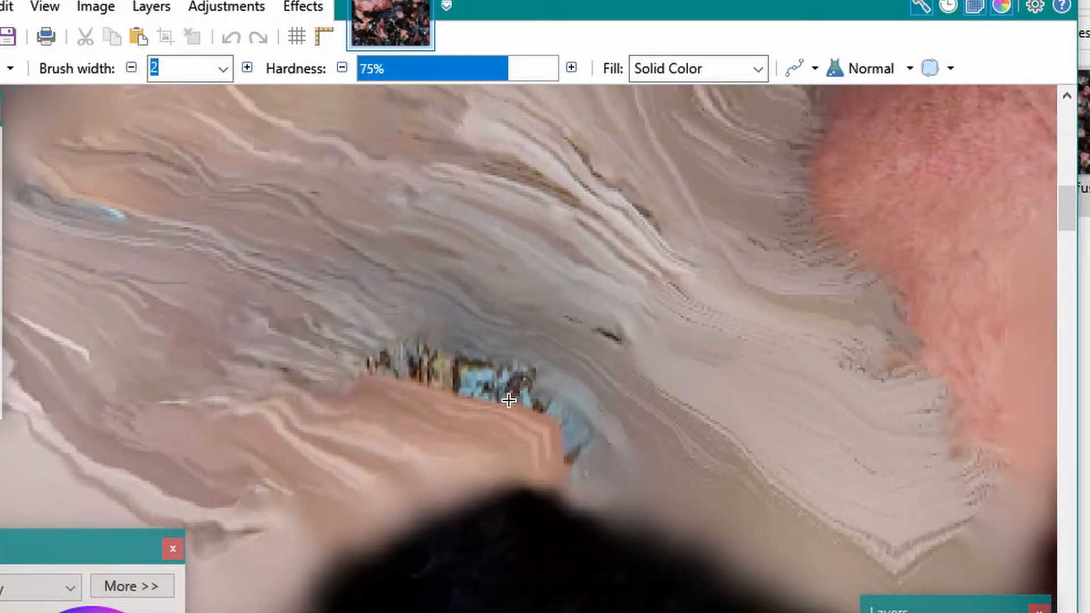
middle_click_drag(508, 400, 534, 420)
scroll(542, 440, "up", 3)
scroll(547, 450, "down", 2)
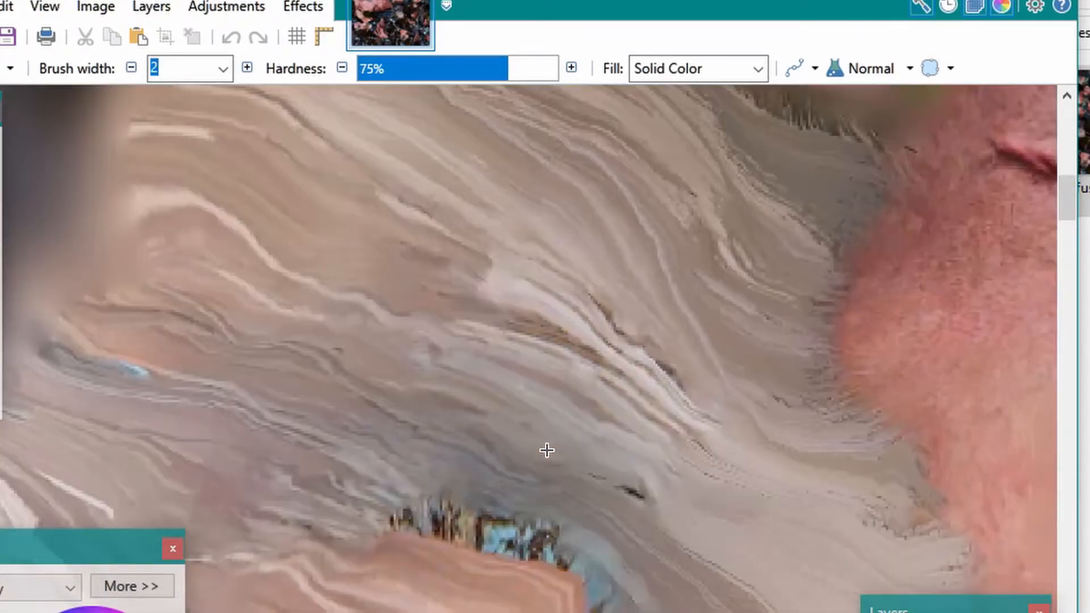
Sample a brownish hair colour beside the patch and paint over the blue and brown pixels with the brush at width 2
scroll(539, 445, "down", 2)
scroll(533, 441, "up", 5, "ctrl")
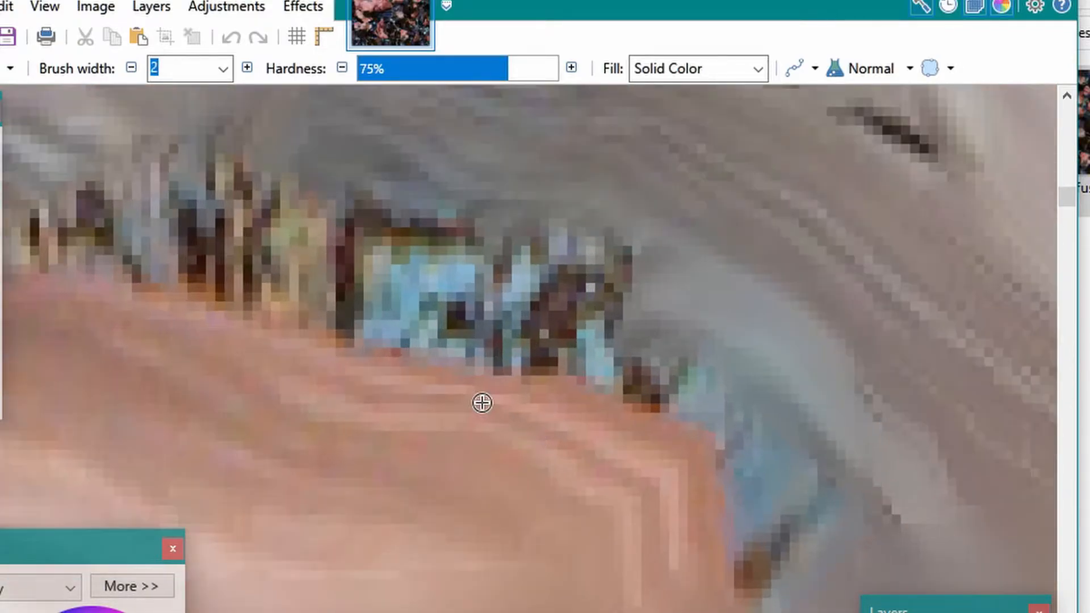
middle_click_drag(482, 403, 615, 499)
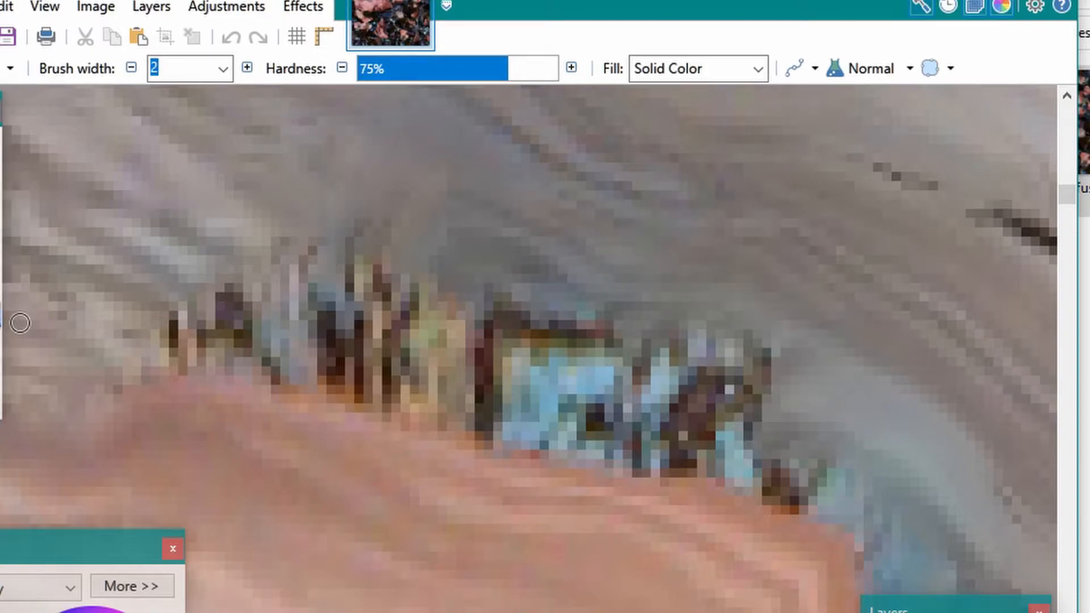
key("k")
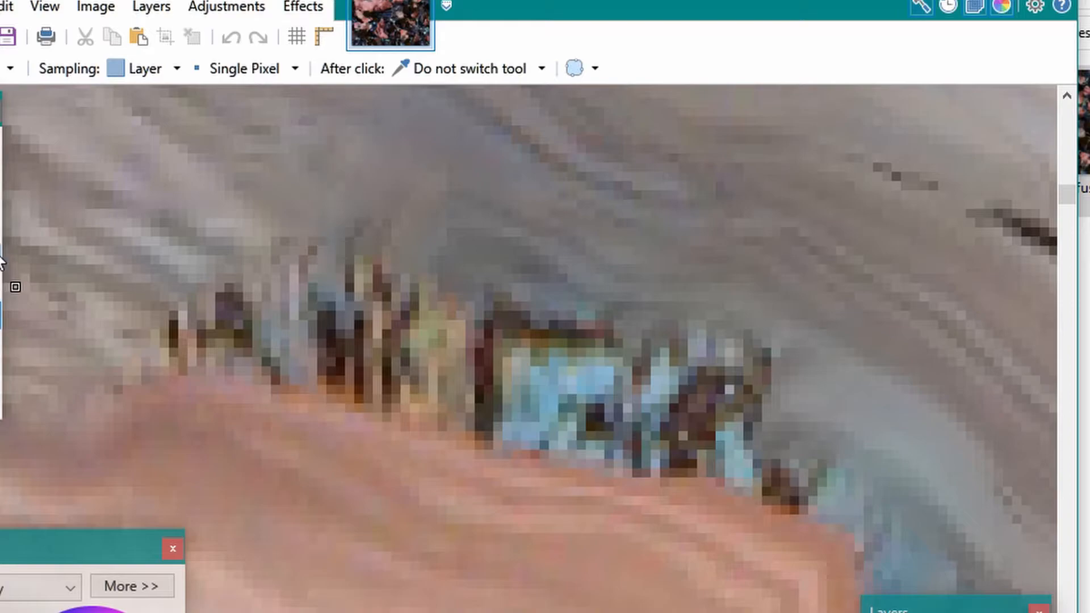
left_click(15, 287)
mouse_move(250, 229)
left_mouse_down()
mouse_move(216, 319)
mouse_move(239, 335)
mouse_move(309, 315)
mouse_move(287, 380)
mouse_move(352, 386)
mouse_move(340, 303)
mouse_move(454, 335)
mouse_move(528, 392)
mouse_move(590, 374)
mouse_move(287, 352)
mouse_move(488, 386)
mouse_move(755, 397)
mouse_move(846, 454)
mouse_move(837, 462)
mouse_move(881, 555)
mouse_move(933, 576)
left_mouse_up()
middle_click_drag(717, 528, 591, 440)
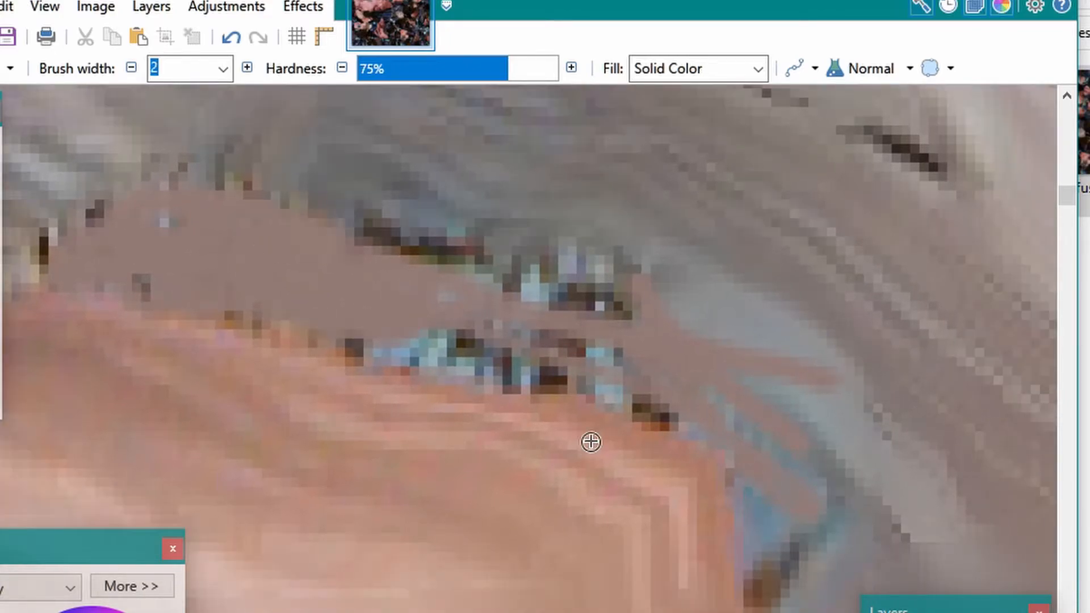
mouse_move(773, 491)
left_mouse_down()
mouse_move(765, 591)
mouse_move(841, 579)
mouse_move(780, 464)
mouse_move(747, 434)
left_mouse_up()
mouse_move(607, 329)
left_mouse_down()
mouse_move(367, 253)
mouse_move(532, 349)
mouse_move(511, 373)
mouse_move(458, 344)
mouse_move(349, 348)
left_mouse_up()
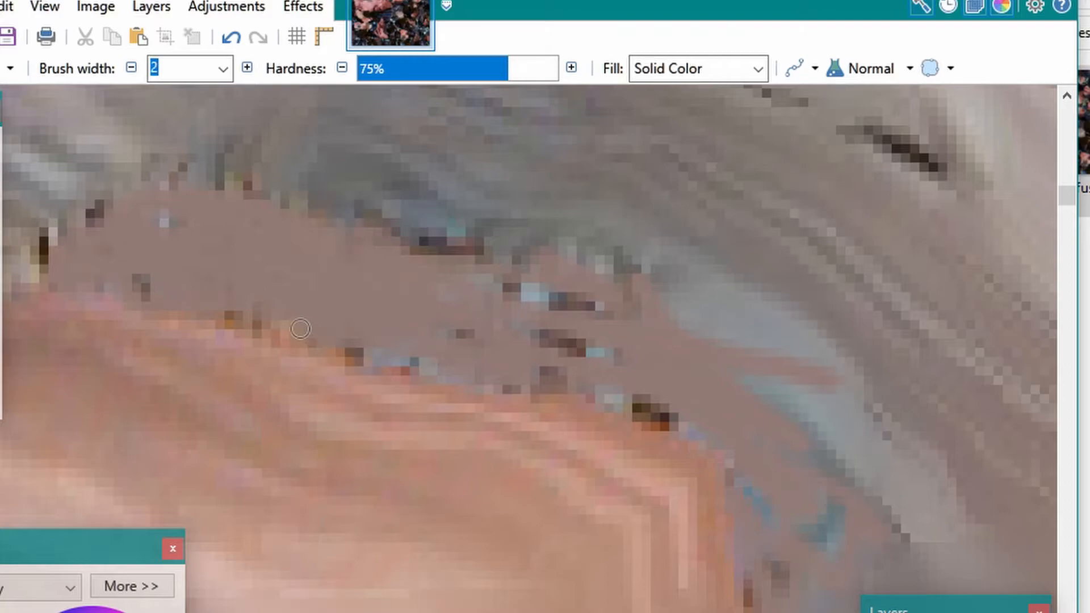
left_click_drag(90, 231, 101, 206)
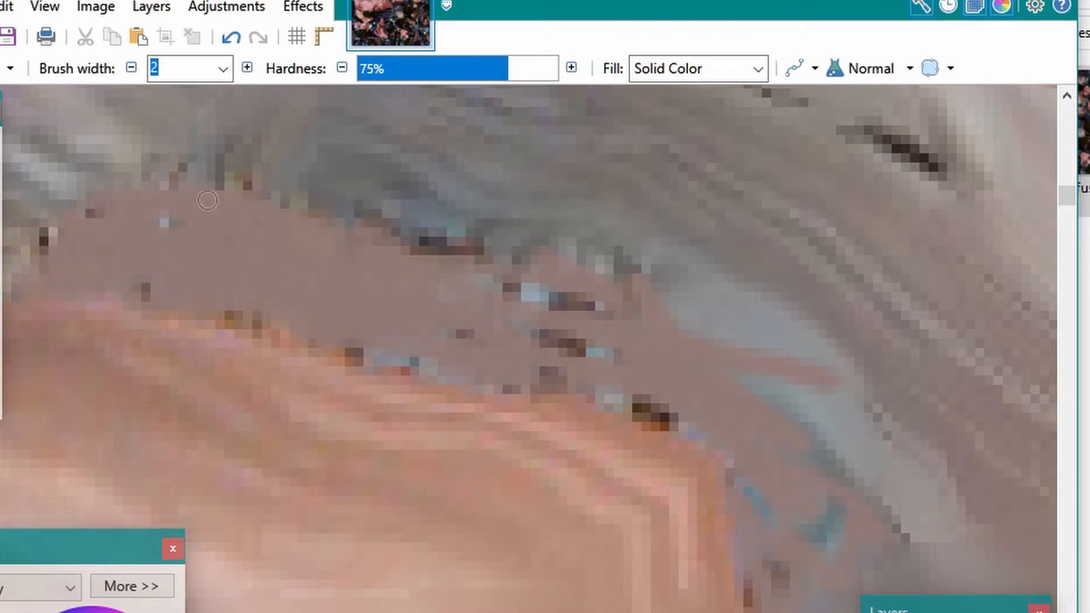
Sample another hair colour and brush strands over the remaining patch and surrounding hair, following the hair's flow, to blend the repair
key("k")
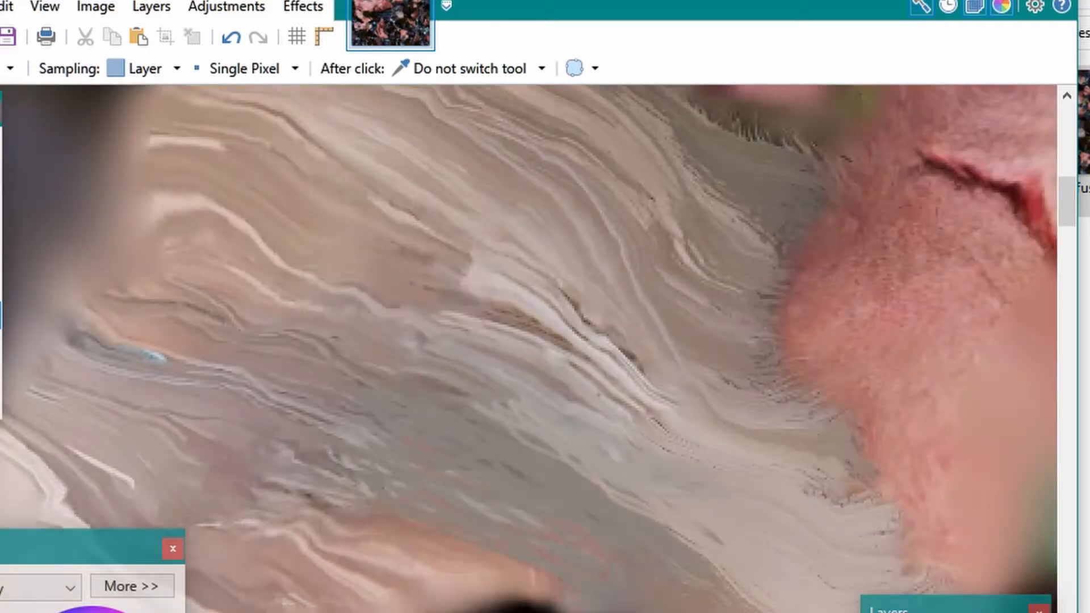
left_click(0, 289)
left_click_drag(721, 523, 833, 589)
left_click_drag(369, 374, 832, 595)
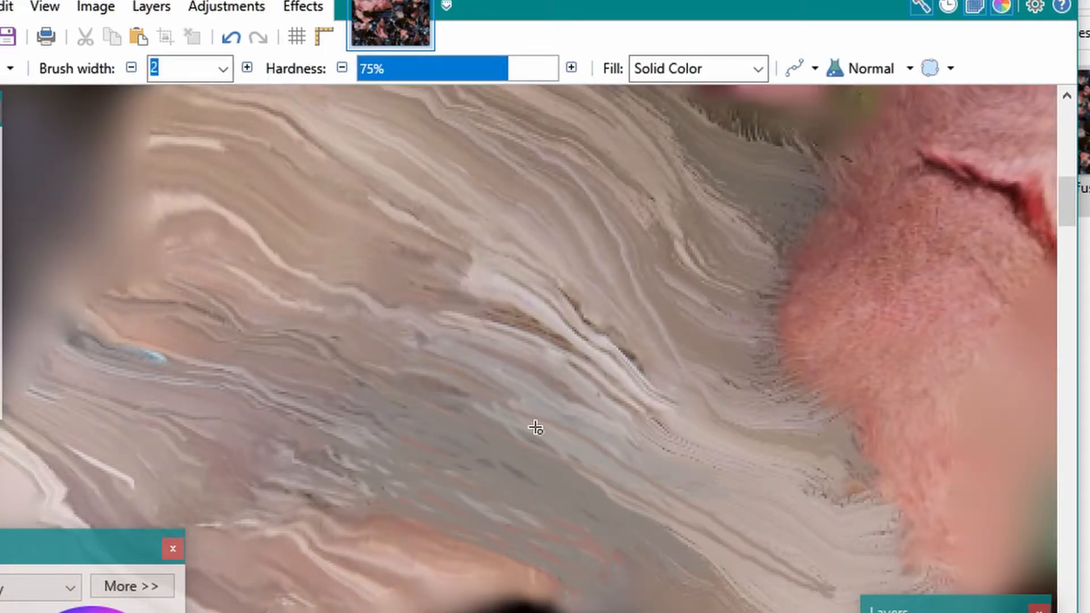
left_click_drag(535, 428, 789, 558)
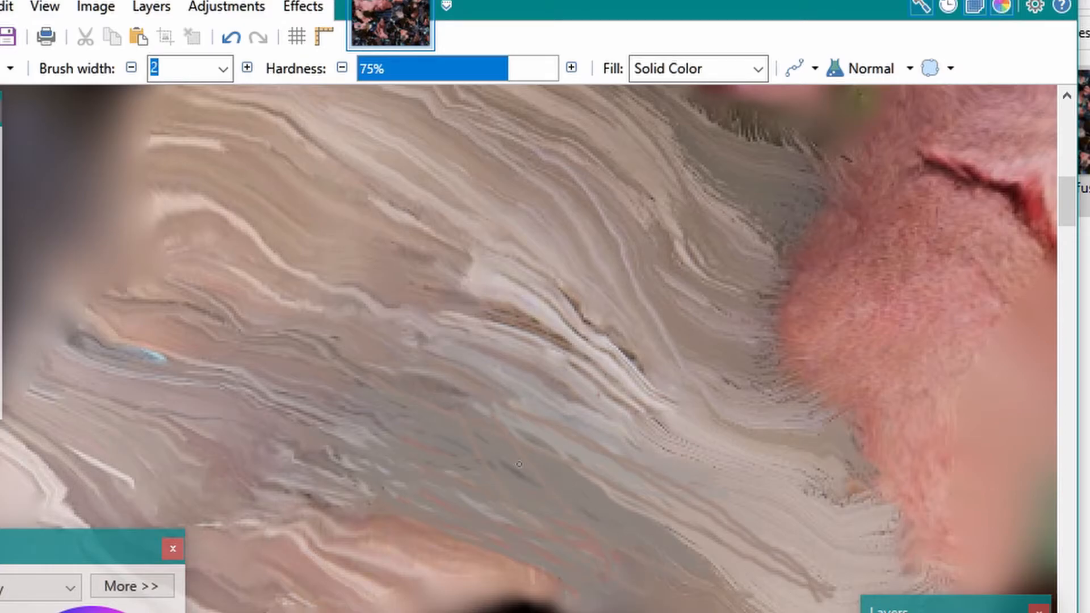
left_click_drag(510, 409, 803, 542)
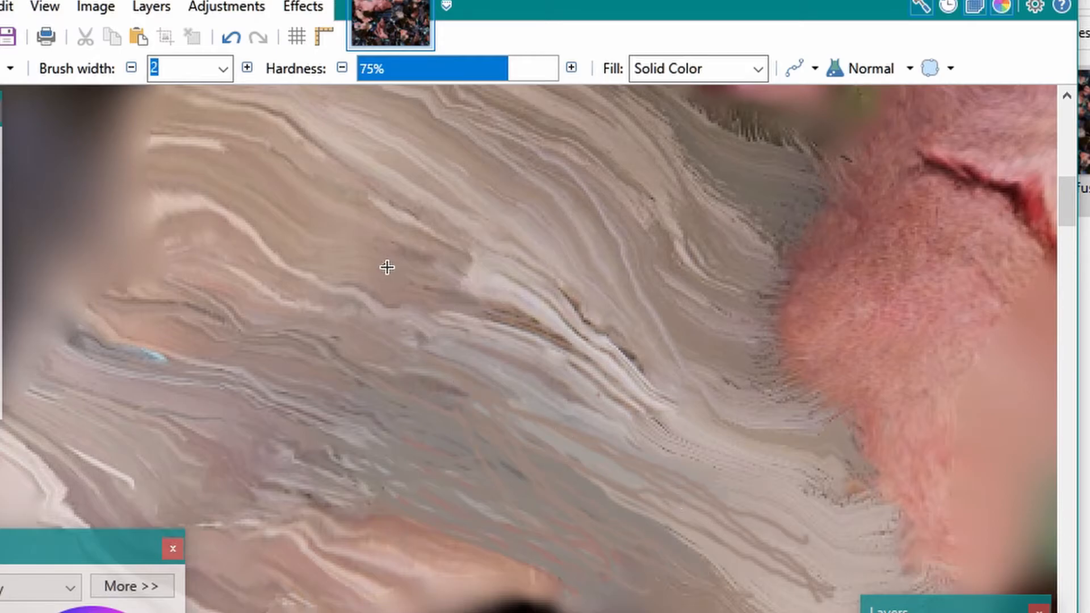
scroll(411, 284, "right", 5, "shift")
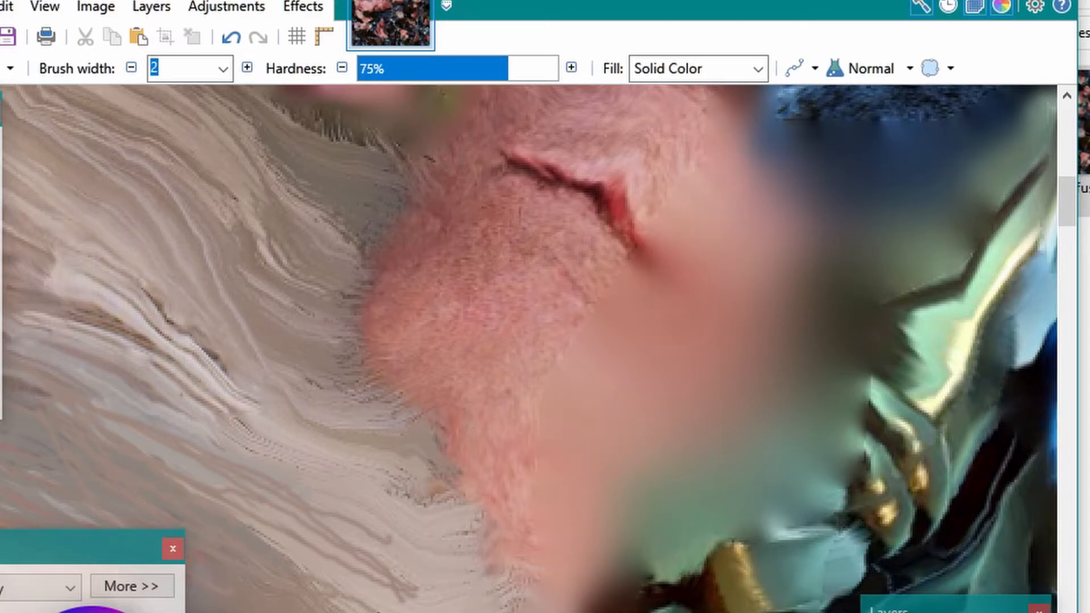
key("k")
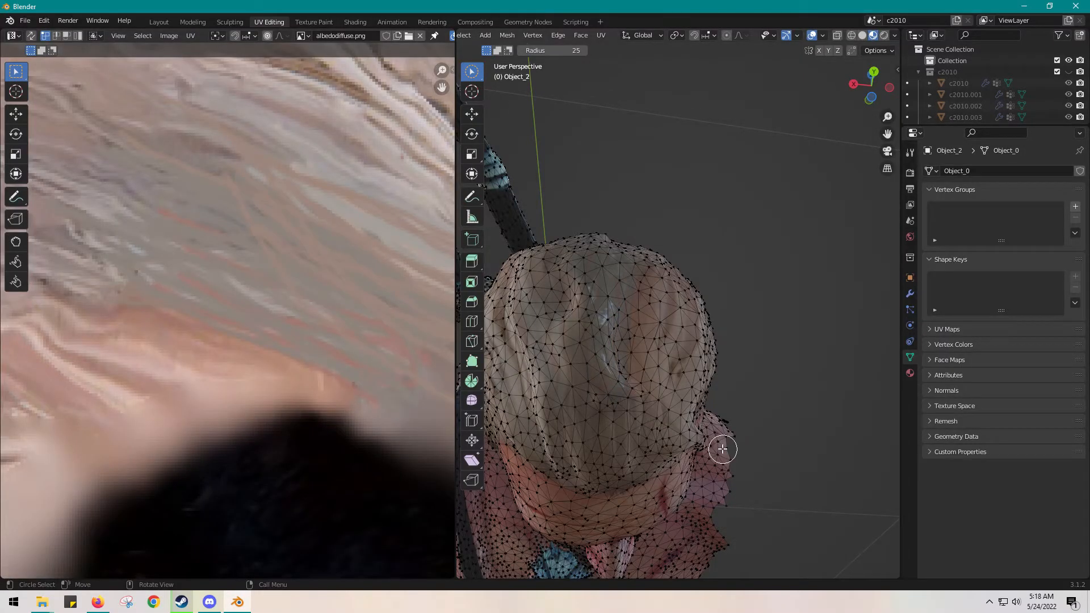
Switch to Blender, widen the 3D view and check the repainted hair on top of the head
mouse_move(751, 423)
middle_mouse_down()
mouse_move(769, 407)
mouse_move(752, 417)
middle_mouse_up()
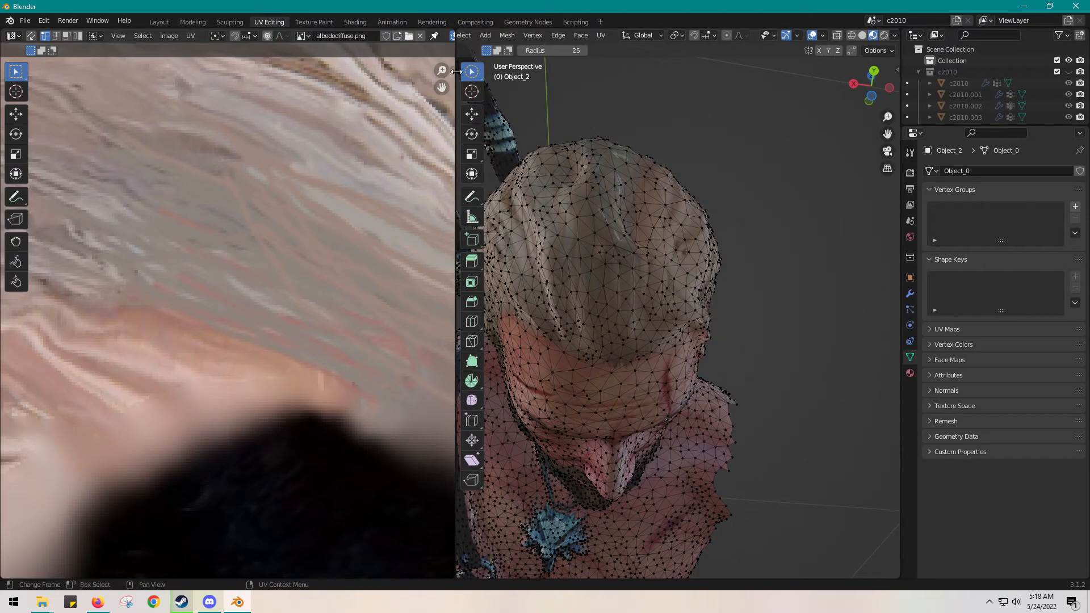
left_click_drag(456, 60, 239, 61)
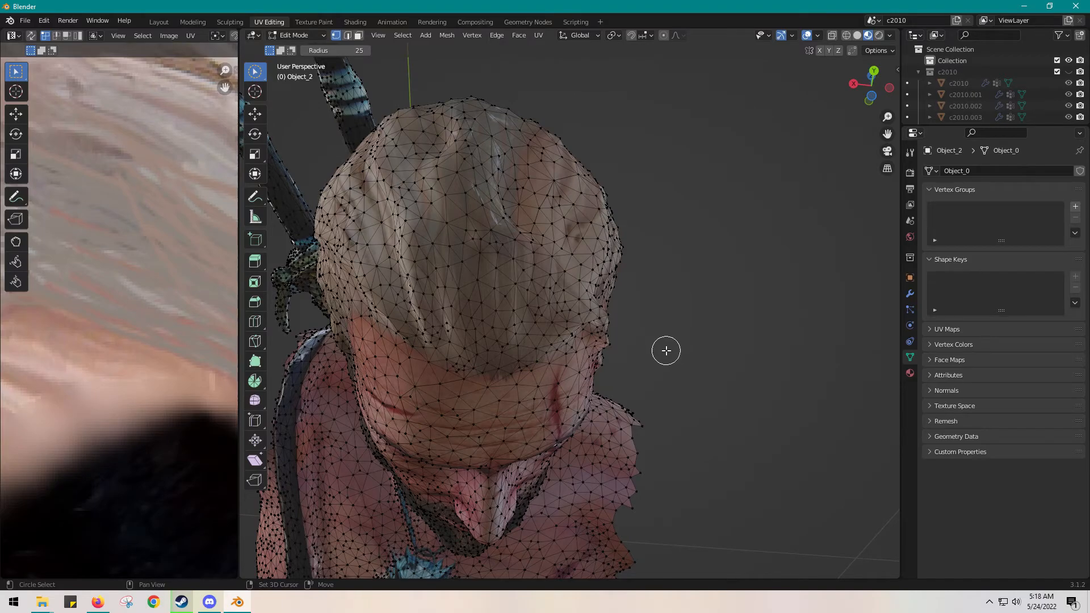
scroll(667, 349, "down", 5)
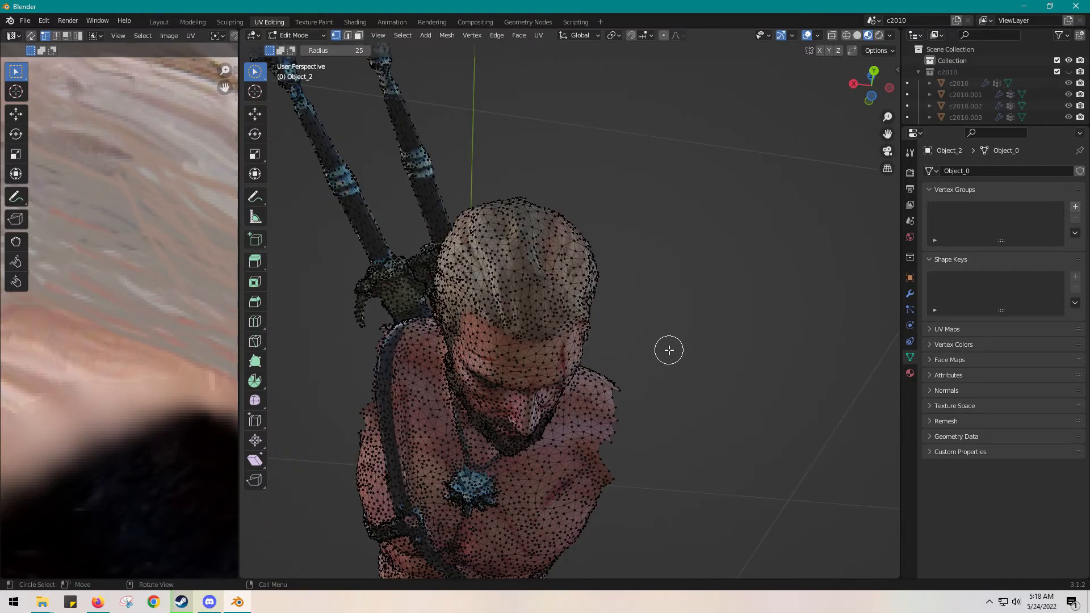
scroll(666, 381, "up", 4)
Show the bust in Object Mode with Material Preview shading and examine the white patch beside the eye
left_click(856, 35)
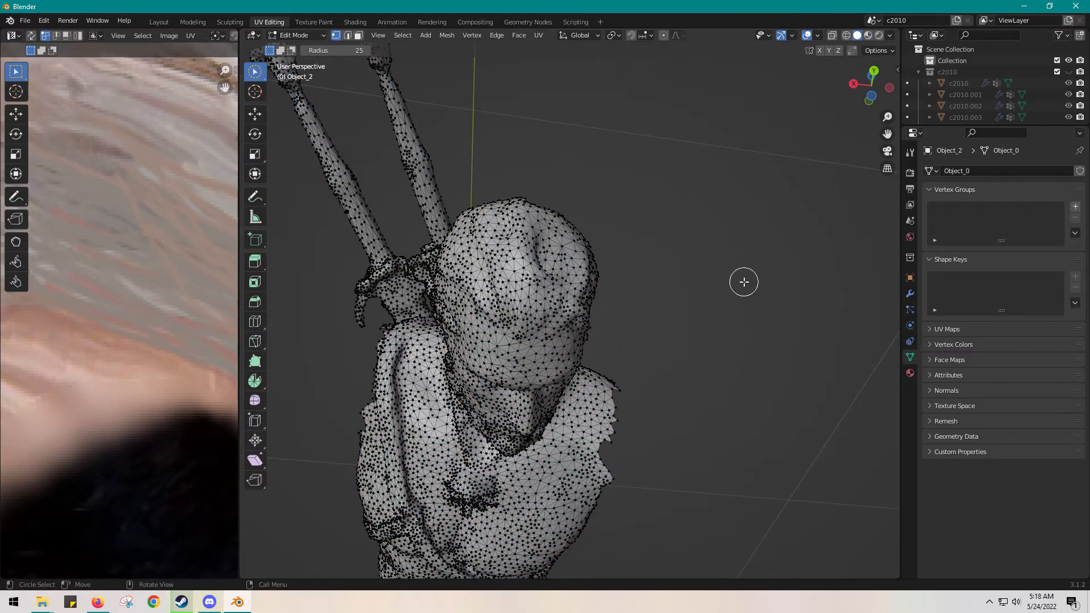
left_click(867, 36)
key("Tab")
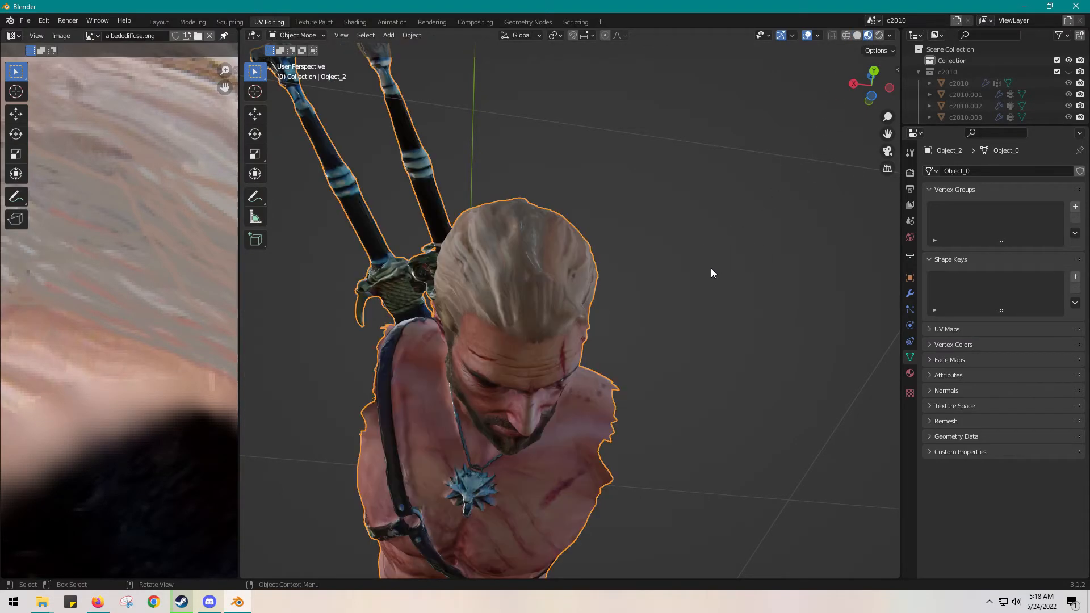
middle_click_drag(719, 340, 631, 268)
scroll(548, 231, "up", 5)
middle_click_drag(548, 231, 577, 252)
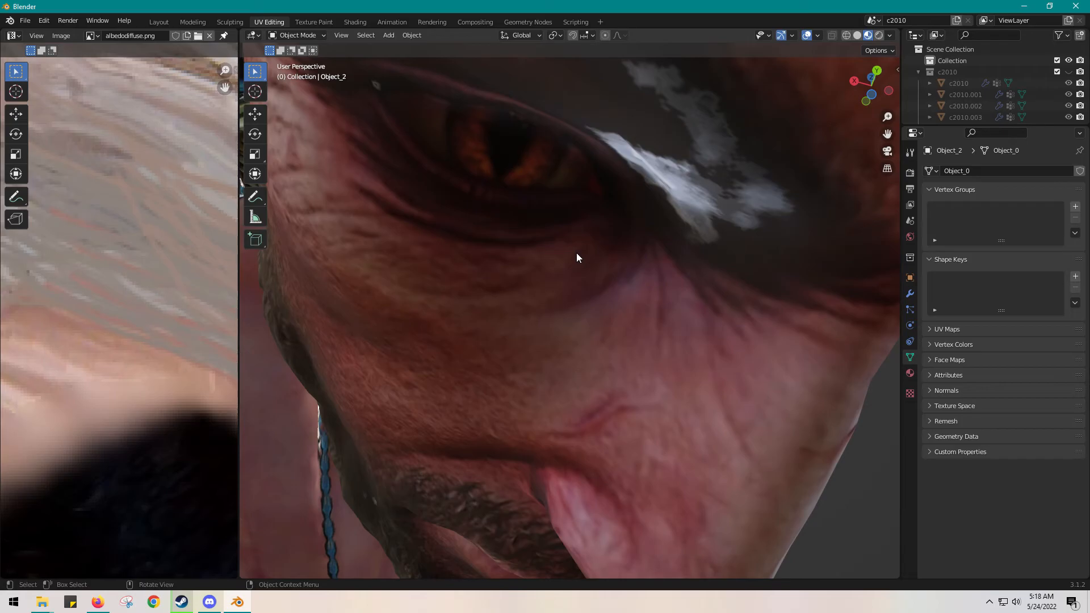
Return the bust to Edit Mode and bring the whole albedodiffuse.png texture into view in the UV editor
key("Tab")
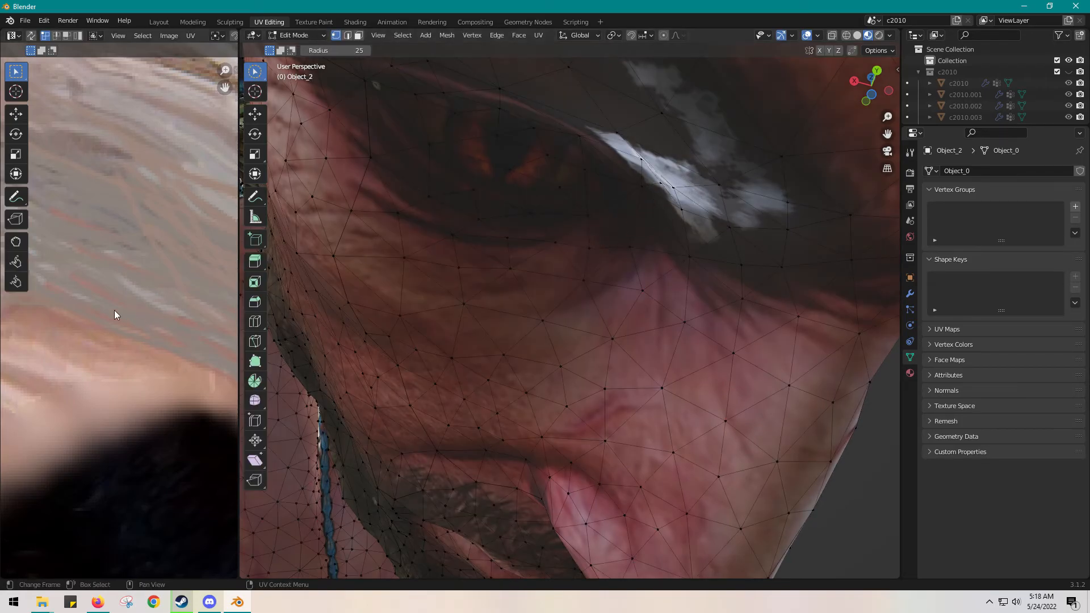
scroll(96, 317, "down", 10)
middle_click_drag(78, 408, 98, 374)
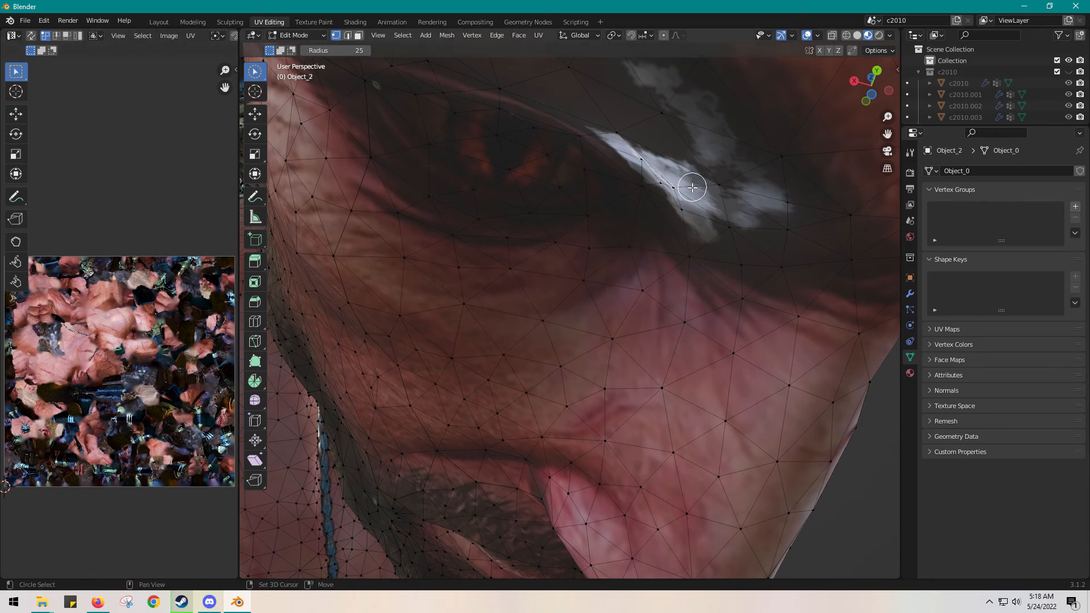